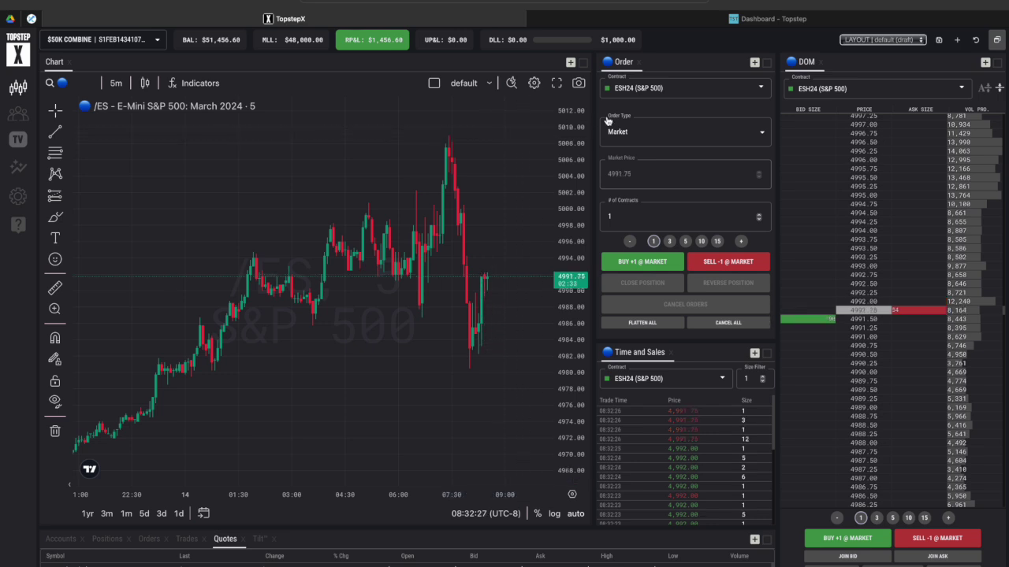
Step: Switch the chart, order ticket, time and sales and DOM to NQH24 (Nasdaq)
{"action": "left_click", "coordinate": [649, 85]}
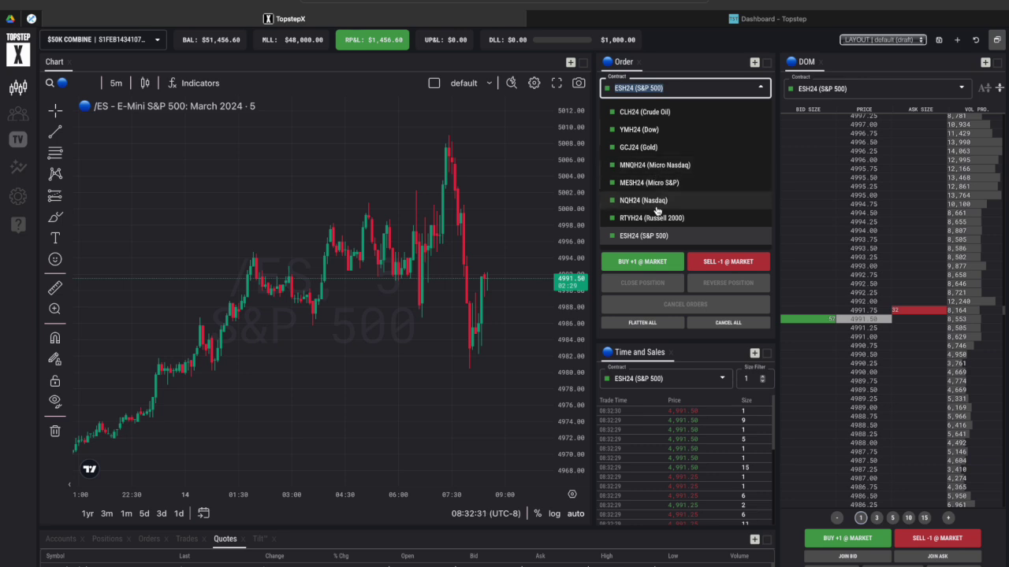
{"action": "left_click", "coordinate": [642, 200]}
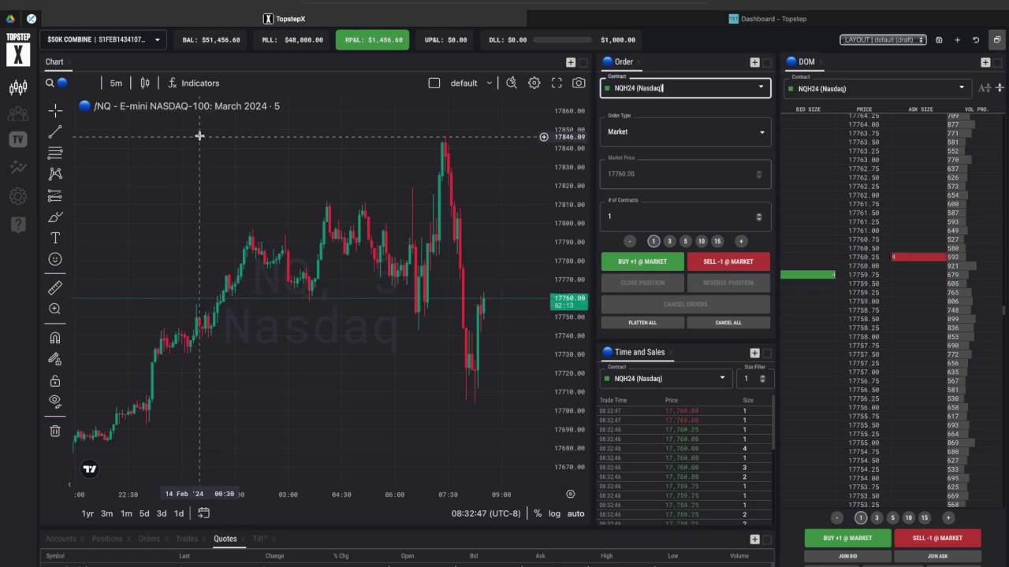
{"action": "left_click", "coordinate": [198, 84]}
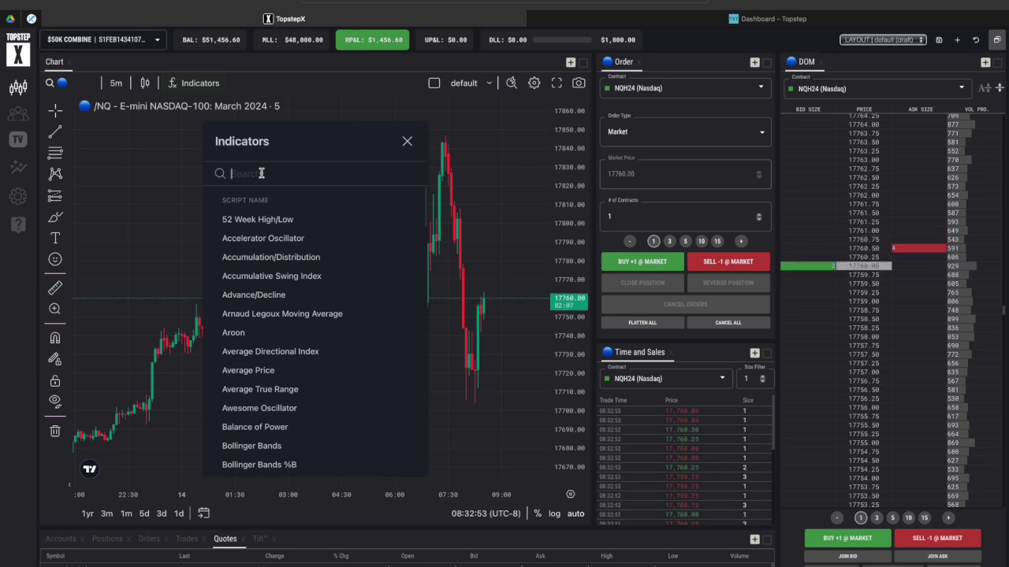
{"action": "type", "text": "pivot"}
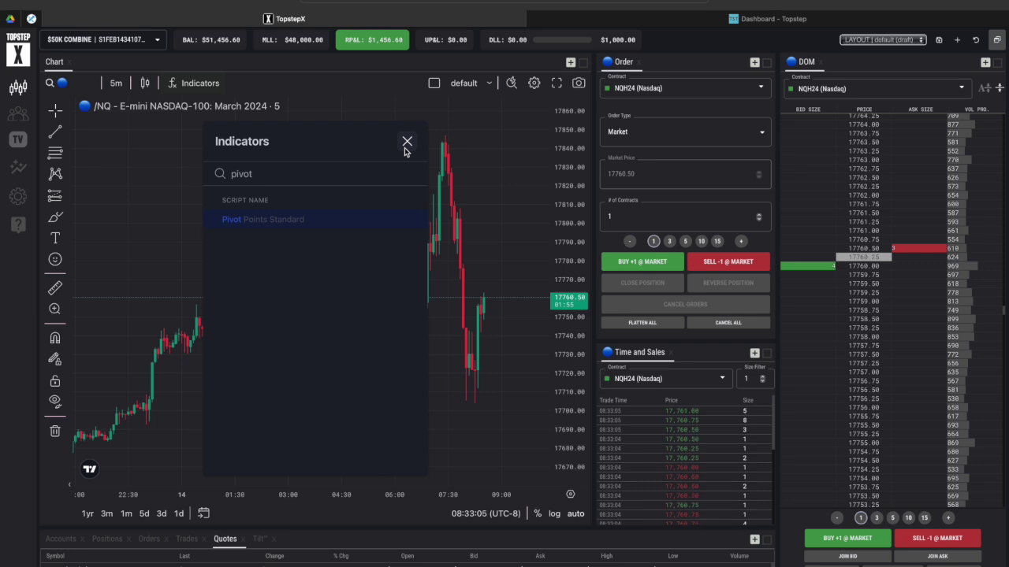
{"action": "left_click", "coordinate": [407, 142]}
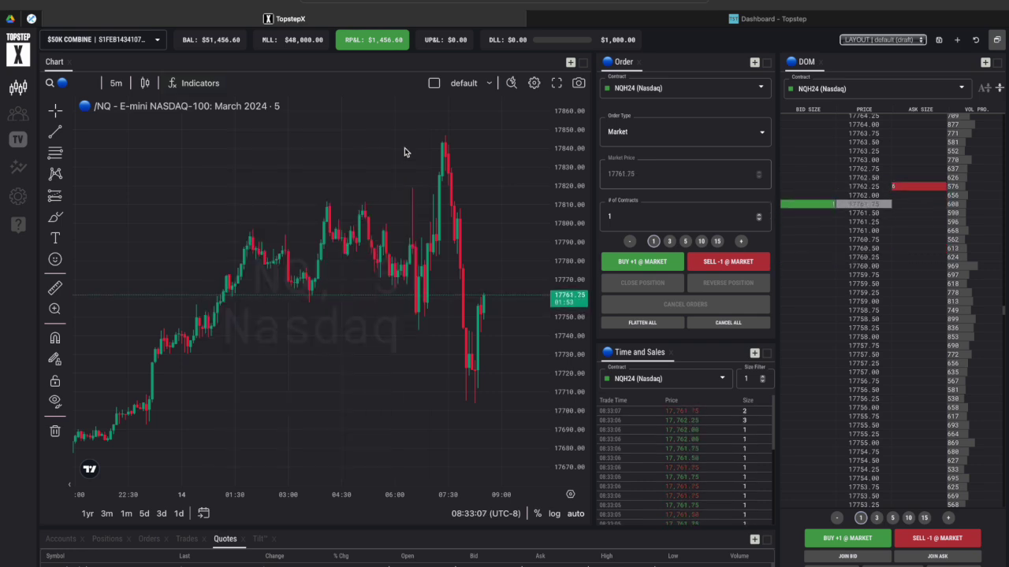
Step: Mark the 1, 2, 3, 5 and 15 minute intervals as favourites
{"action": "left_click", "coordinate": [116, 84]}
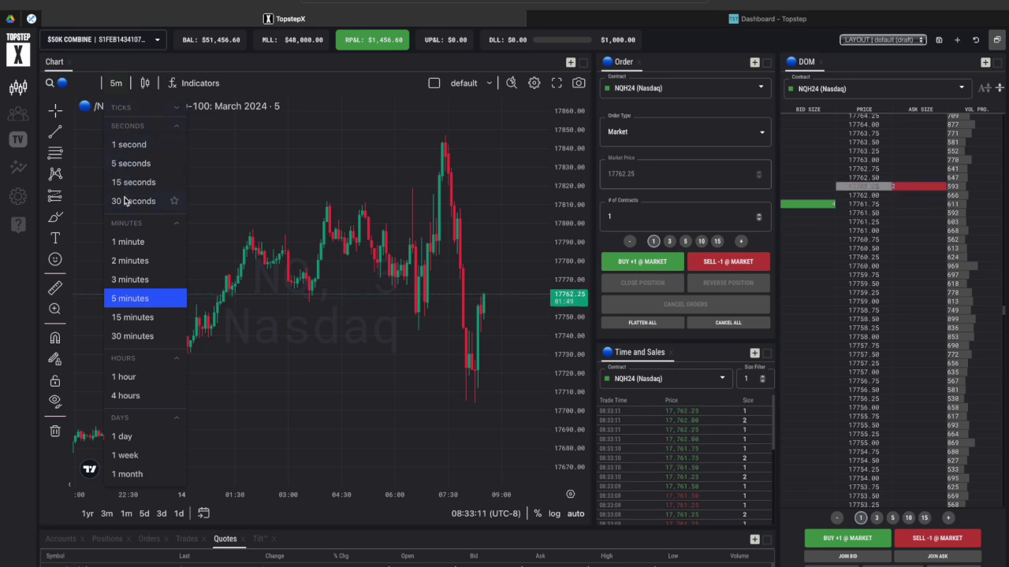
{"action": "left_click", "coordinate": [173, 241]}
{"action": "left_click", "coordinate": [174, 260]}
{"action": "left_click", "coordinate": [174, 279]}
{"action": "left_click", "coordinate": [174, 298]}
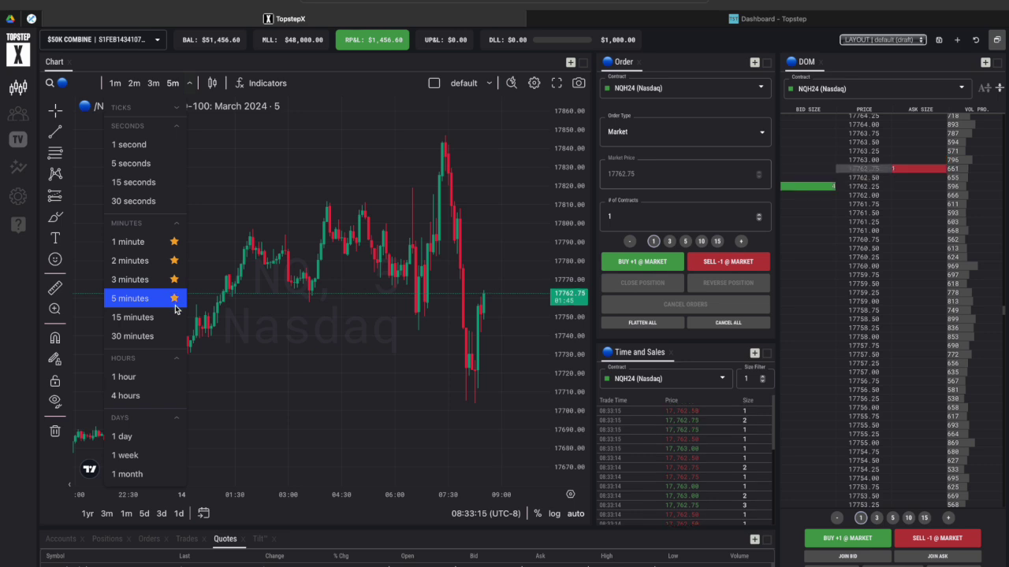
{"action": "left_click", "coordinate": [174, 317]}
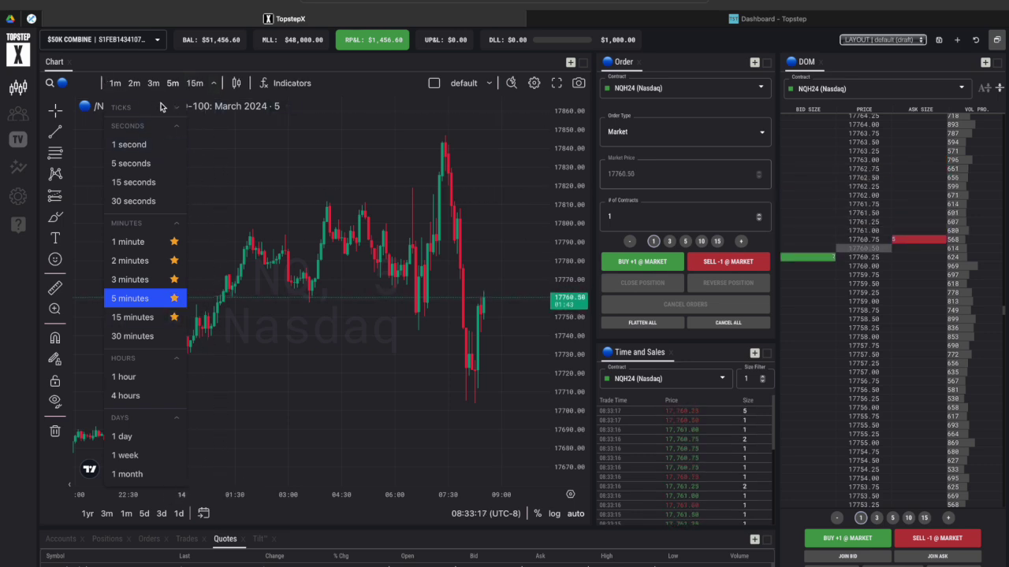
{"action": "left_click", "coordinate": [209, 142]}
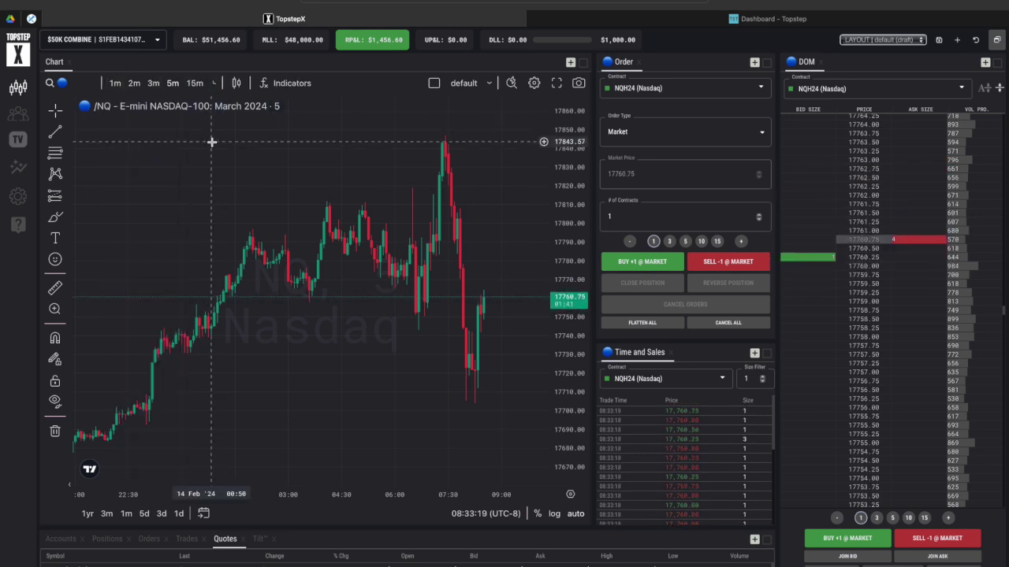
Step: Step the Nasdaq chart through 1- and 2-minute to 3-minute candles
{"action": "left_click", "coordinate": [116, 84]}
{"action": "left_click", "coordinate": [136, 84]}
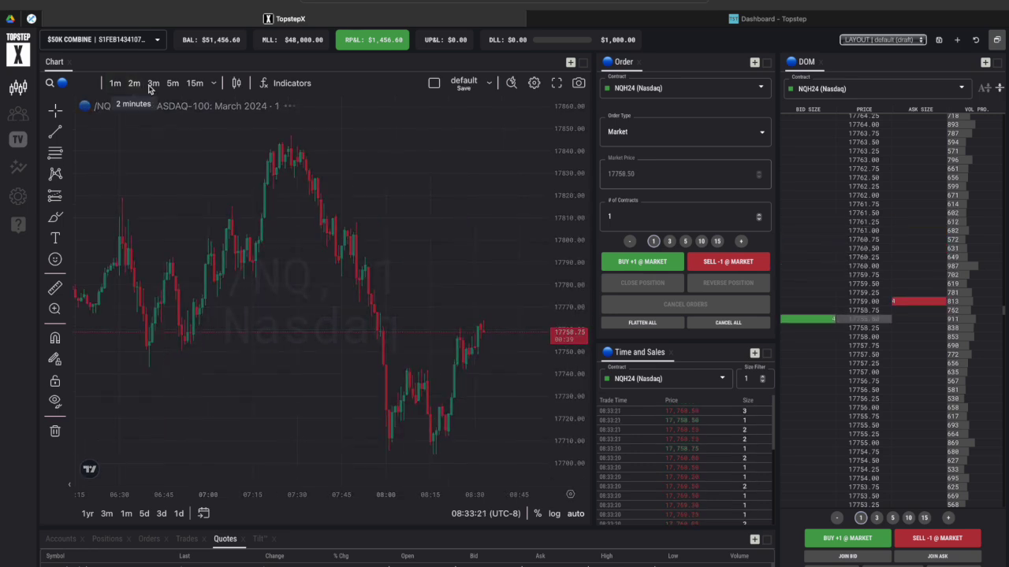
{"action": "left_click", "coordinate": [154, 83]}
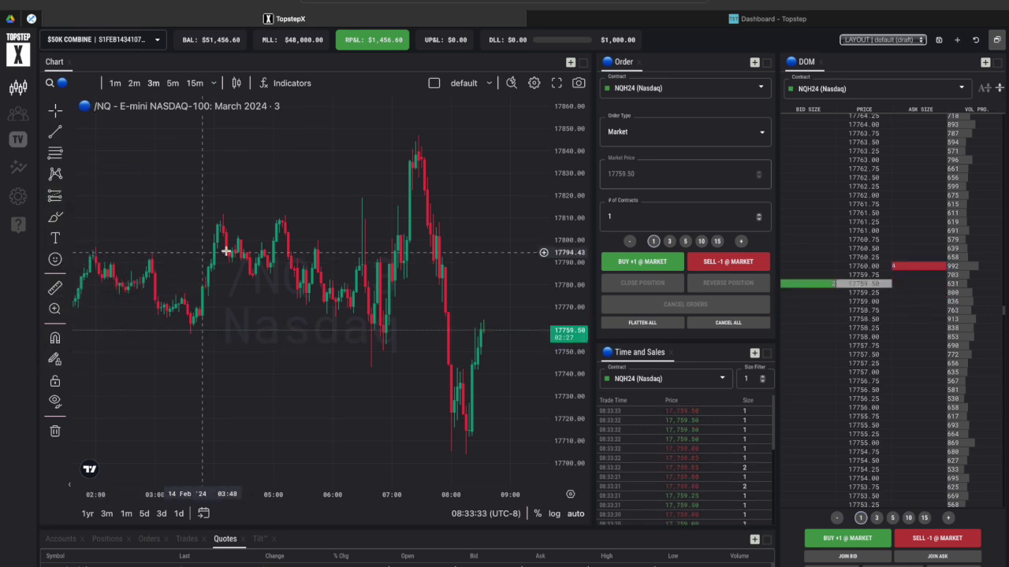
Step: Keep NQH24 as the contract and set the order size to 5 contracts
{"action": "scroll", "coordinate": [351, 321], "scroll_direction": "up", "scroll_amount": 2}
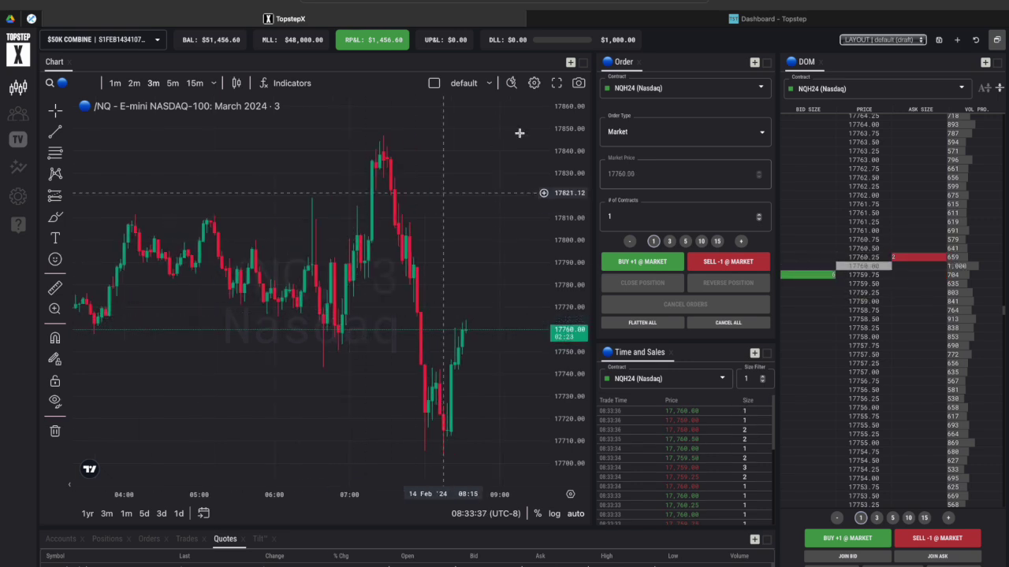
{"action": "left_click", "coordinate": [635, 86]}
{"action": "left_click", "coordinate": [681, 74]}
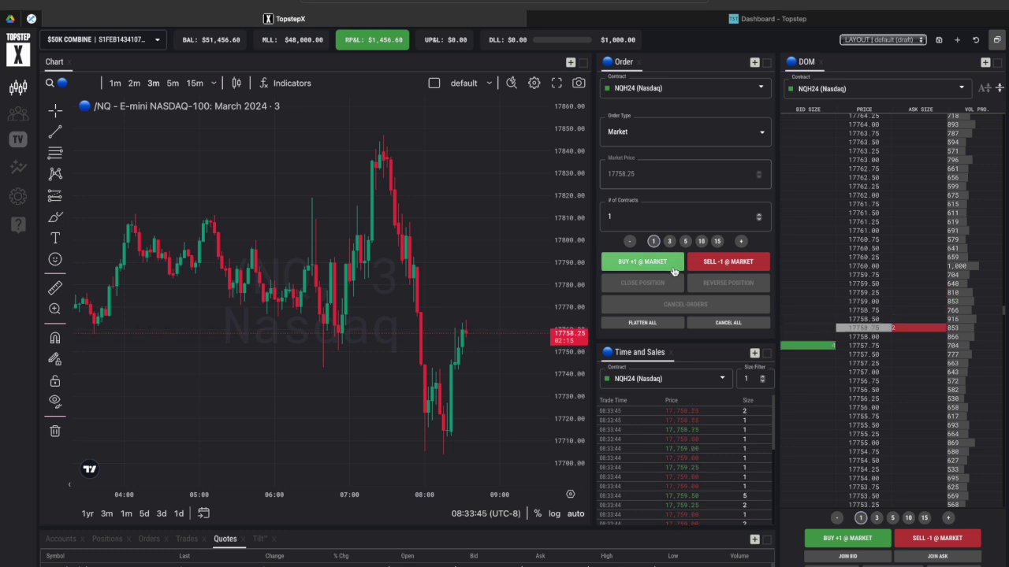
{"action": "left_click", "coordinate": [740, 242]}
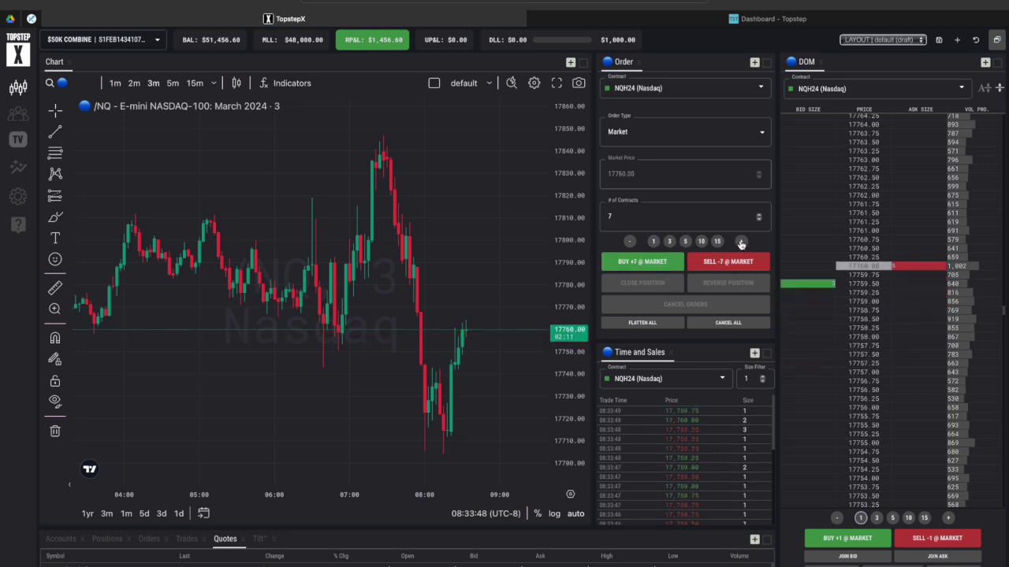
{"action": "left_click", "coordinate": [630, 241]}
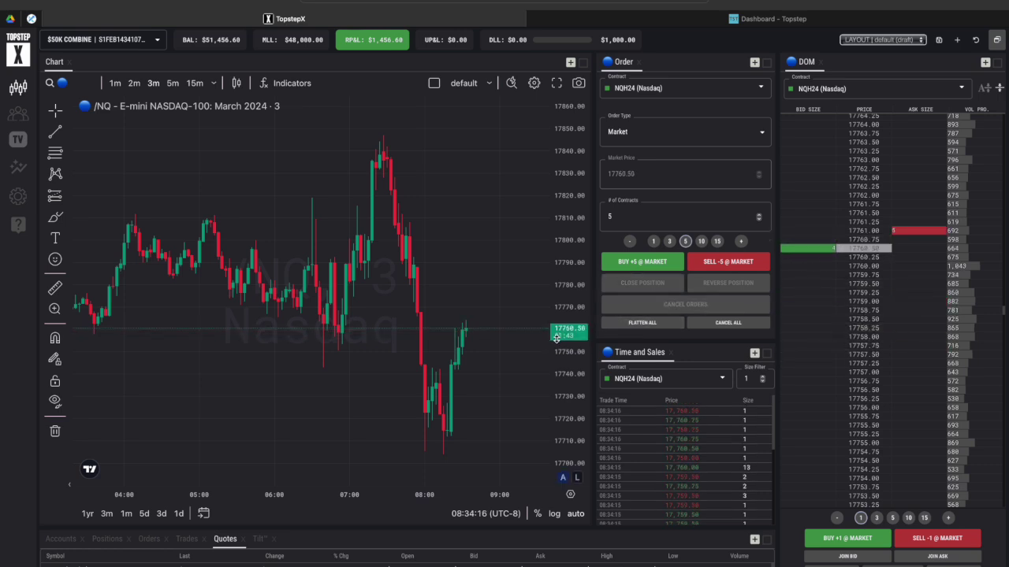
Step: Place a 1-contract limit sell at 17,798.25 and a limit buy at 17,702.00
{"action": "right_click", "coordinate": [479, 245]}
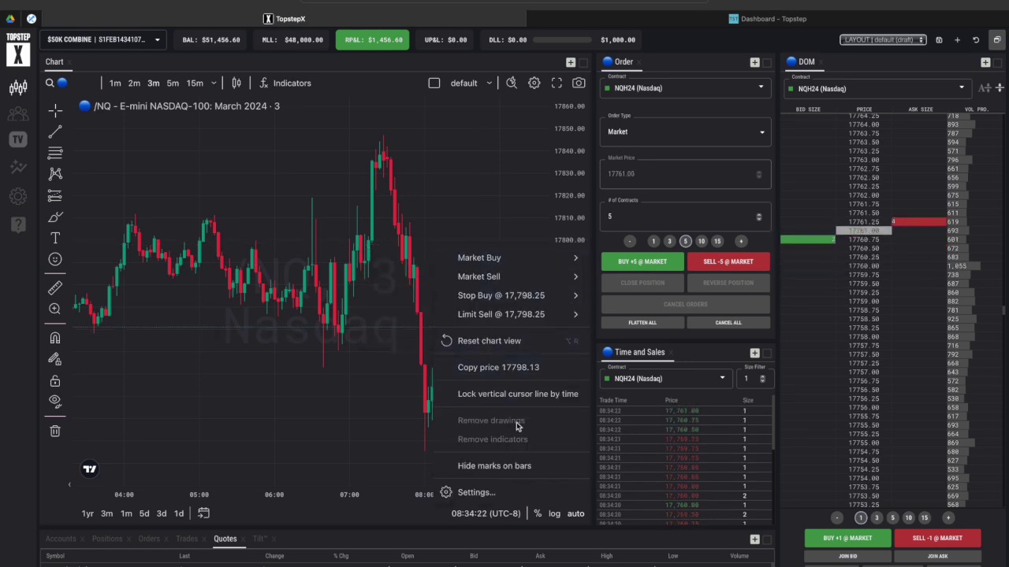
{"action": "mouse_move", "coordinate": [472, 314]}
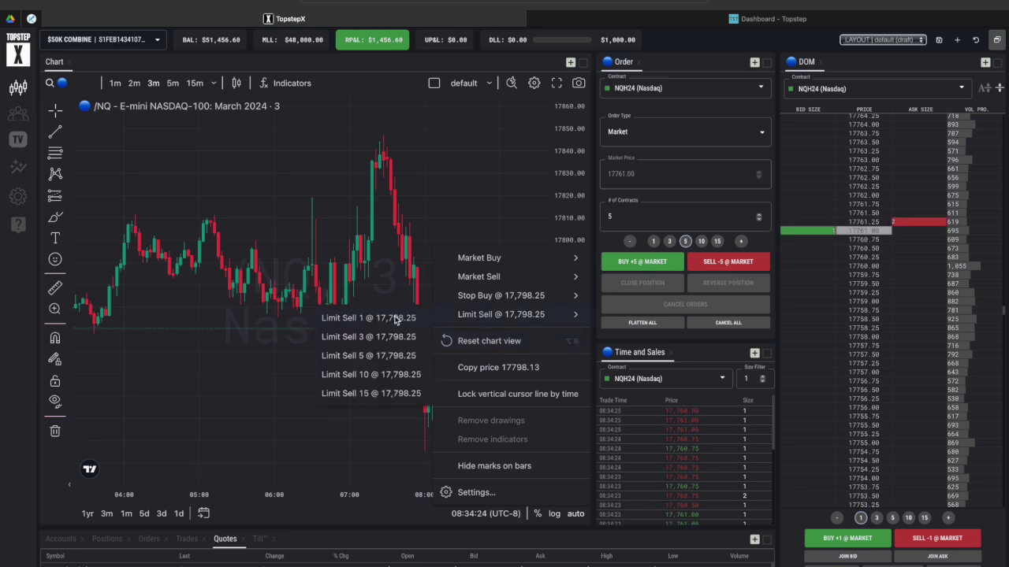
{"action": "left_click", "coordinate": [395, 318]}
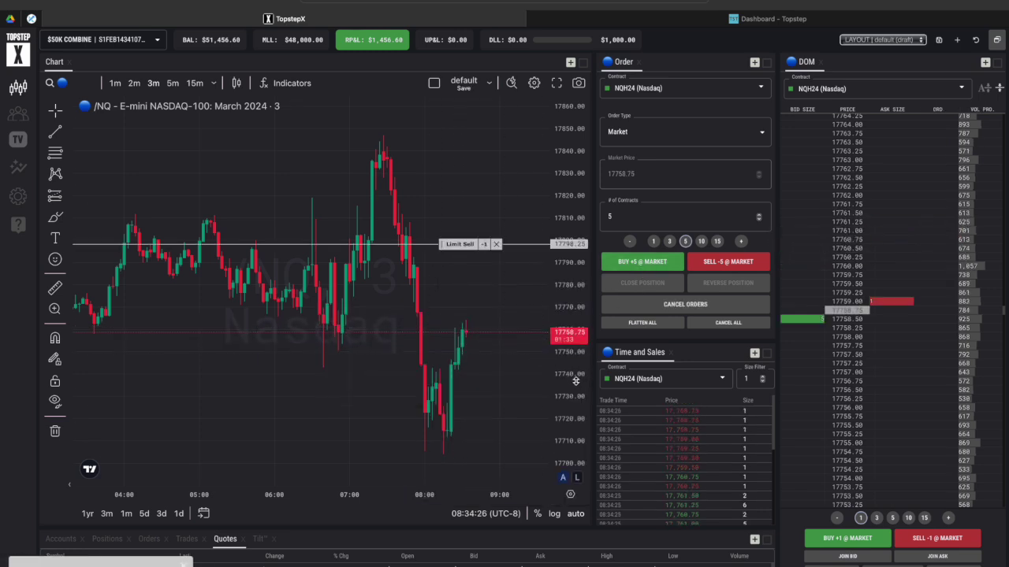
{"action": "right_click", "coordinate": [436, 411]}
{"action": "mouse_move", "coordinate": [473, 338]}
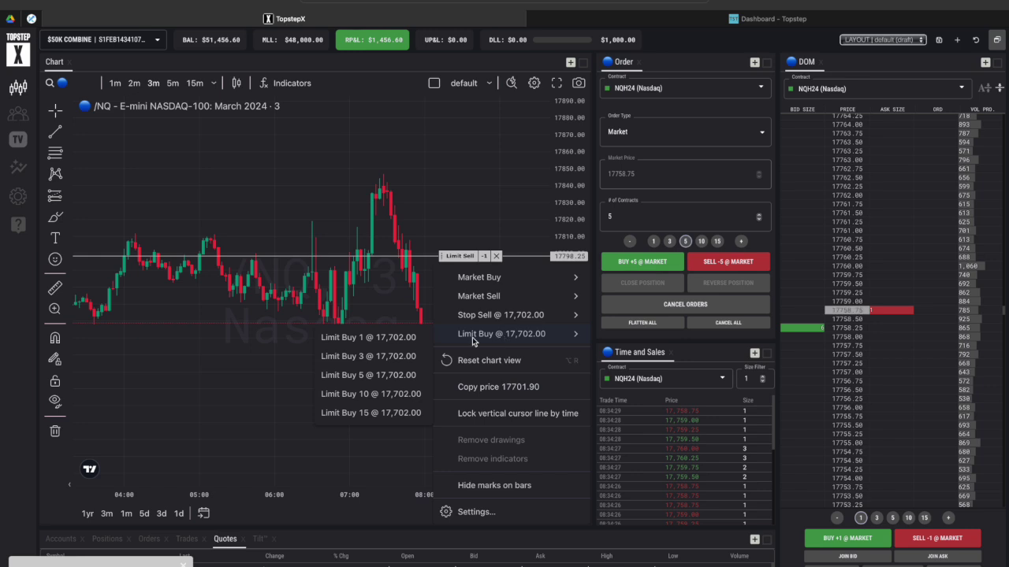
{"action": "left_click", "coordinate": [401, 339]}
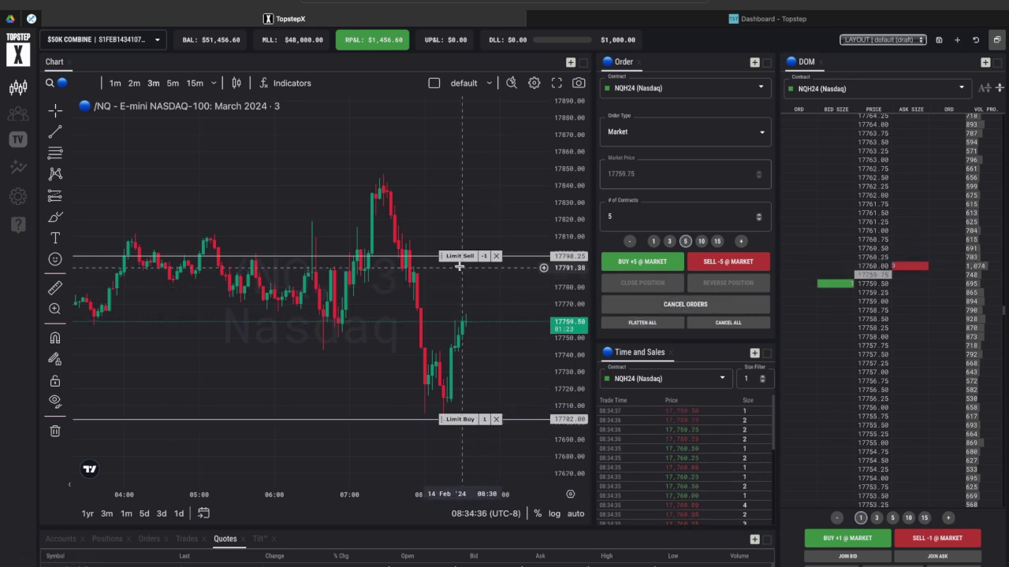
Step: Raise the sell to about 17,821 and the buy to 17,718, then cancel both
{"action": "left_click_drag", "start_coordinate": [460, 267], "coordinate": [460, 237]}
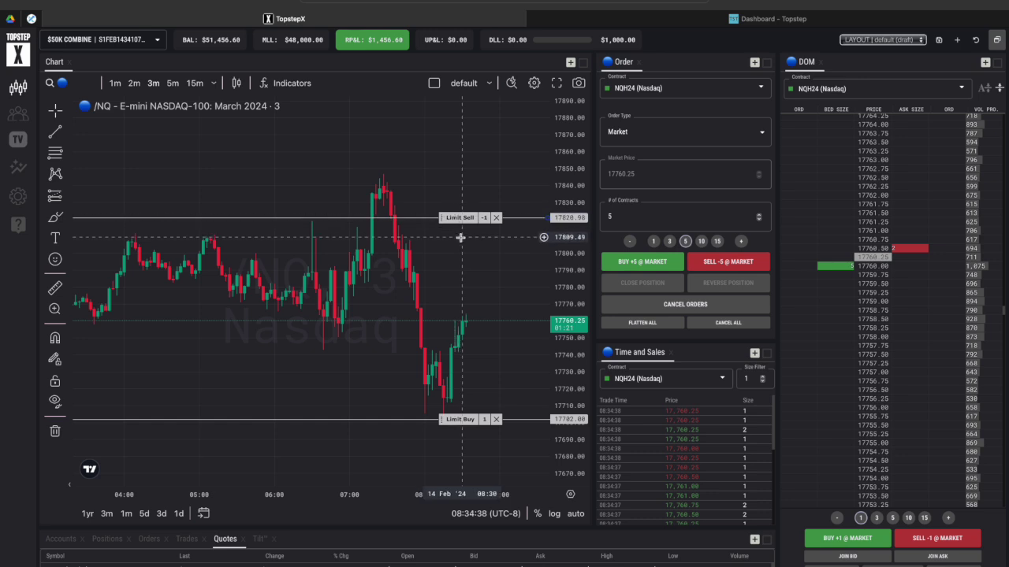
{"action": "left_click_drag", "start_coordinate": [462, 421], "coordinate": [473, 392]}
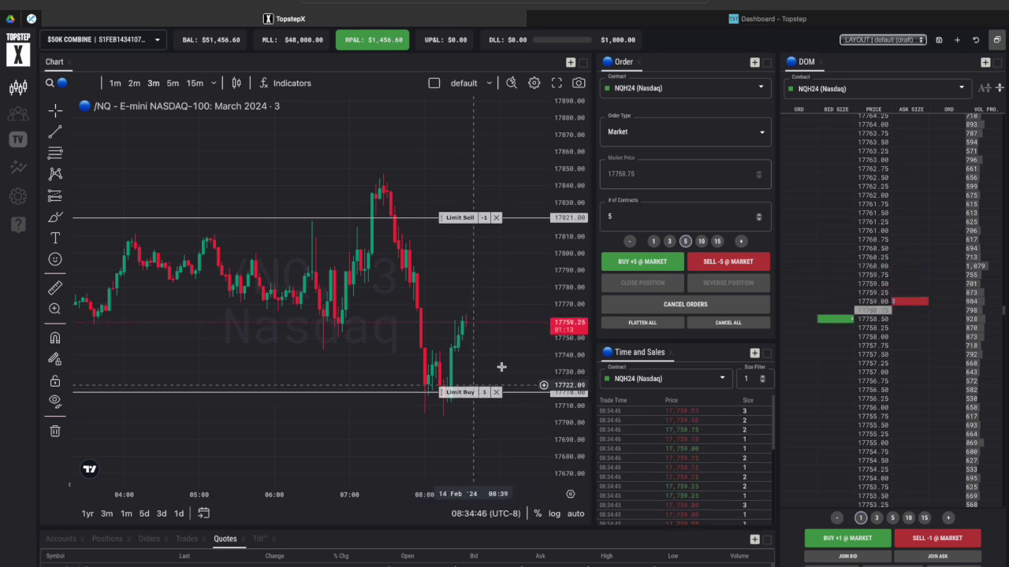
{"action": "left_click", "coordinate": [662, 310]}
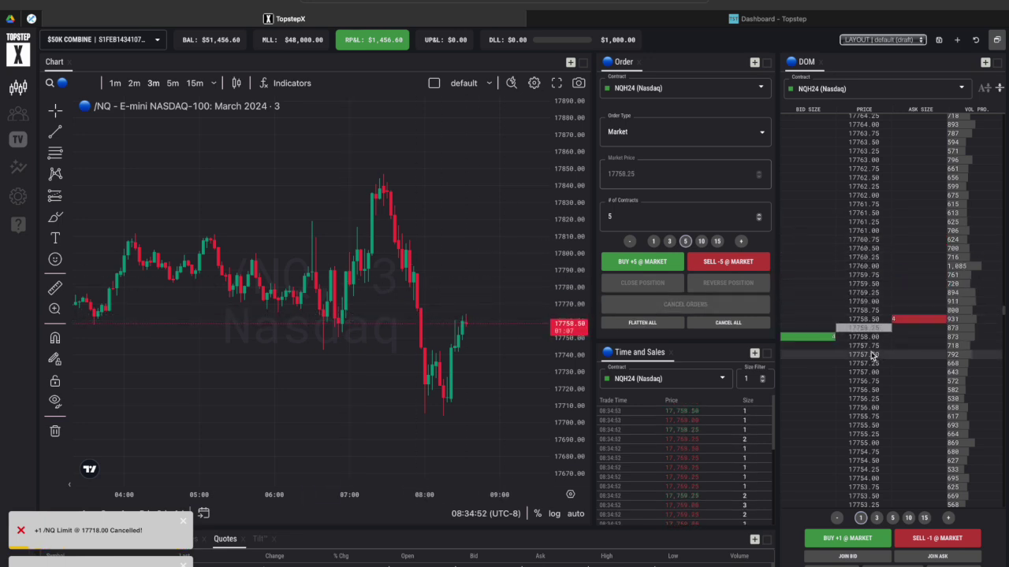
Step: Buy one NQ contract at market, then flatten all positions
{"action": "scroll", "coordinate": [870, 356], "scroll_direction": "up", "scroll_amount": 3}
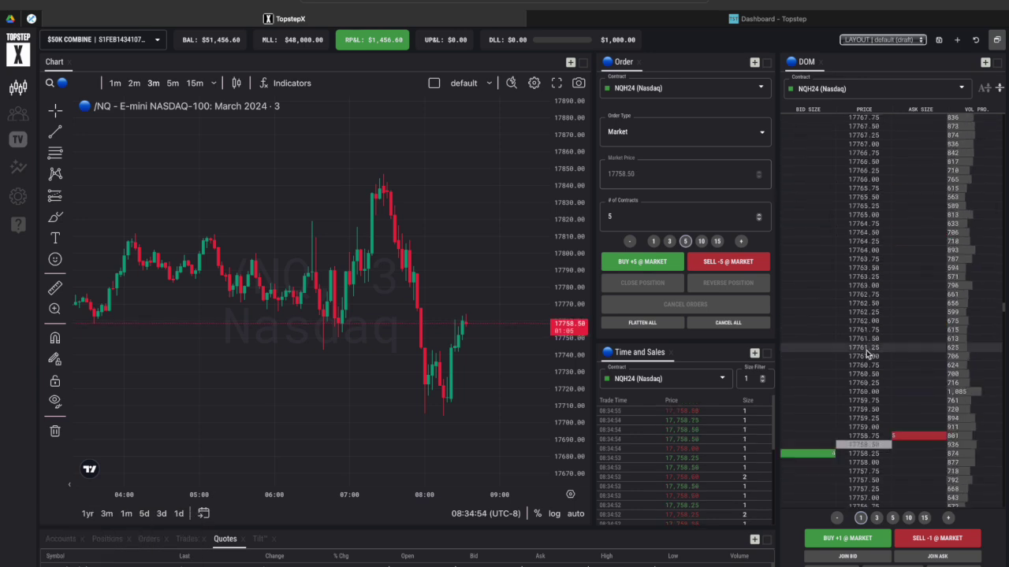
{"action": "scroll", "coordinate": [867, 346], "scroll_direction": "up", "scroll_amount": 5}
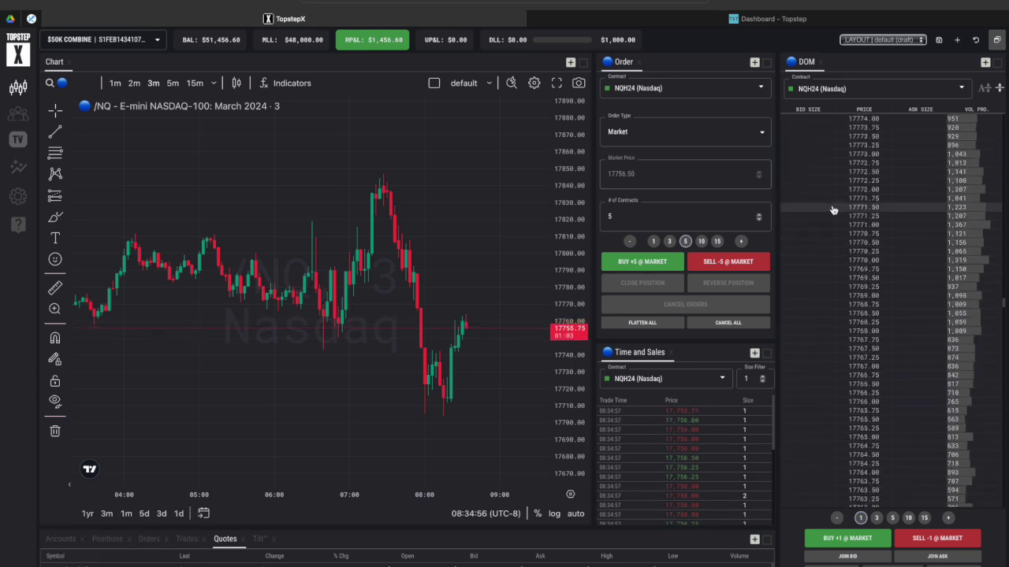
{"action": "left_click", "coordinate": [816, 227]}
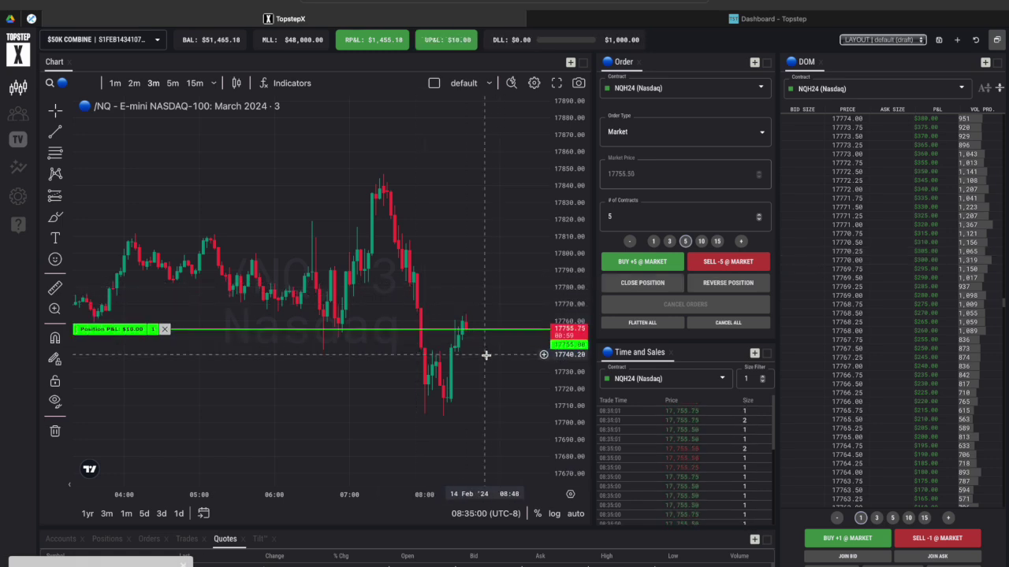
{"action": "scroll", "coordinate": [811, 359], "scroll_direction": "down", "scroll_amount": 5}
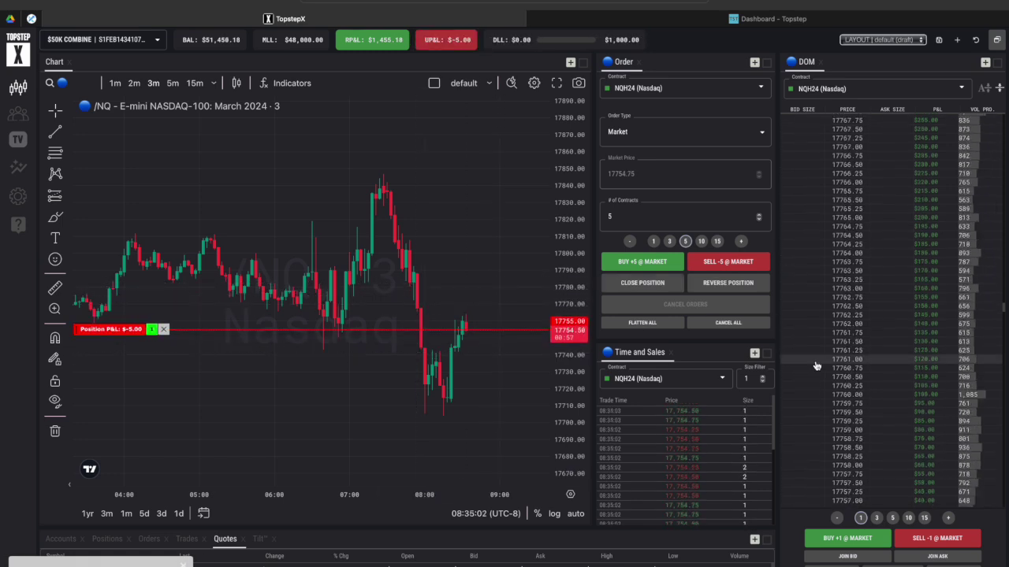
{"action": "left_click", "coordinate": [655, 323]}
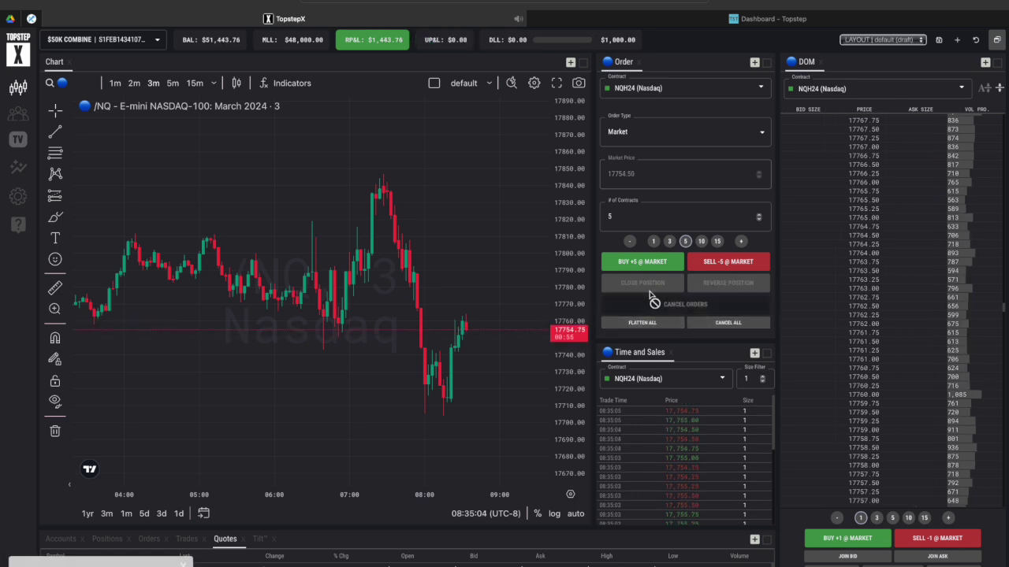
Step: Place a DOM limit sell at 17805.25, cancel it, and close the position
{"action": "scroll", "coordinate": [842, 249], "scroll_direction": "up", "scroll_amount": 10}
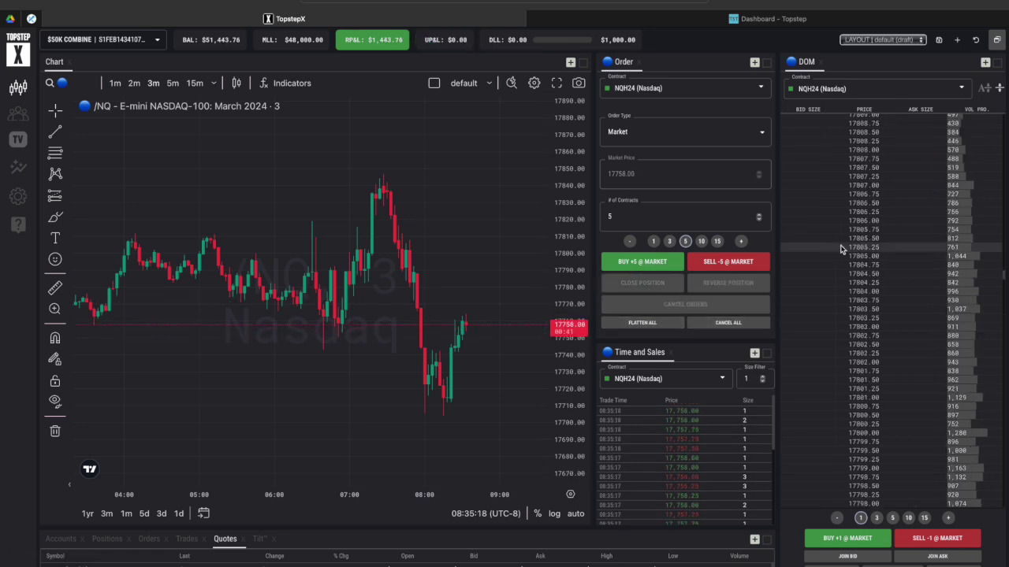
{"action": "left_click", "coordinate": [911, 251]}
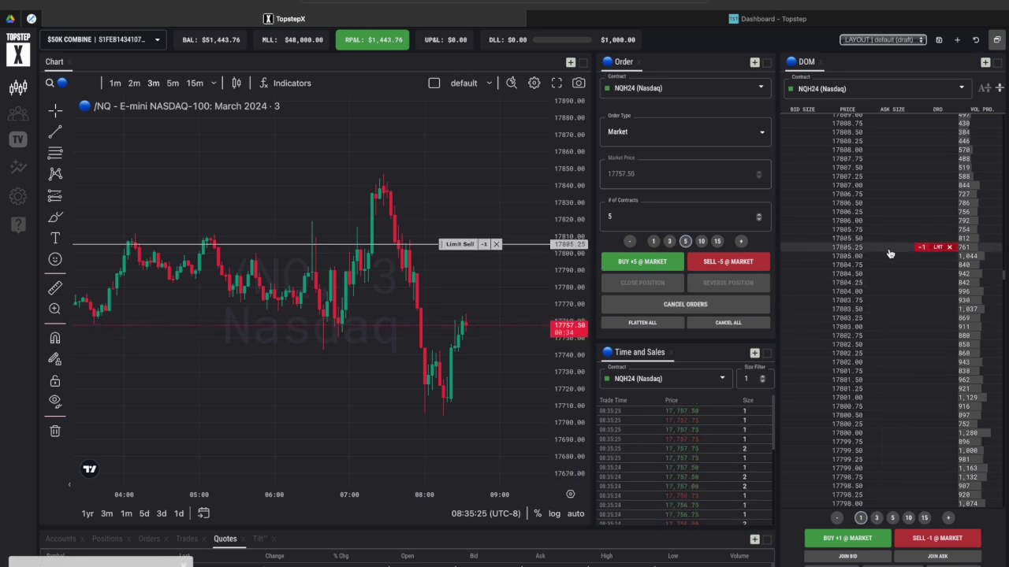
{"action": "left_click", "coordinate": [949, 247]}
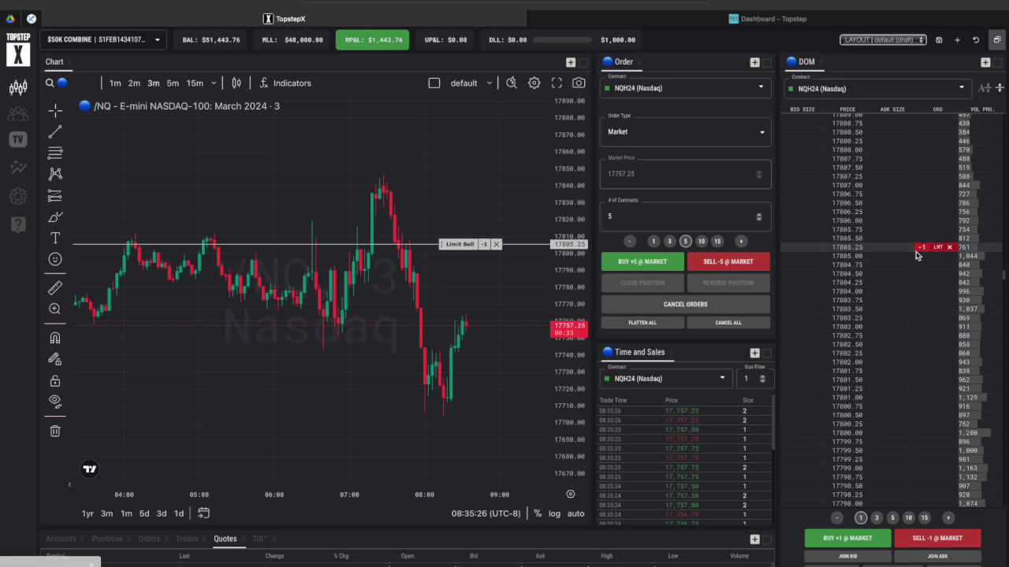
{"action": "left_click", "coordinate": [814, 252]}
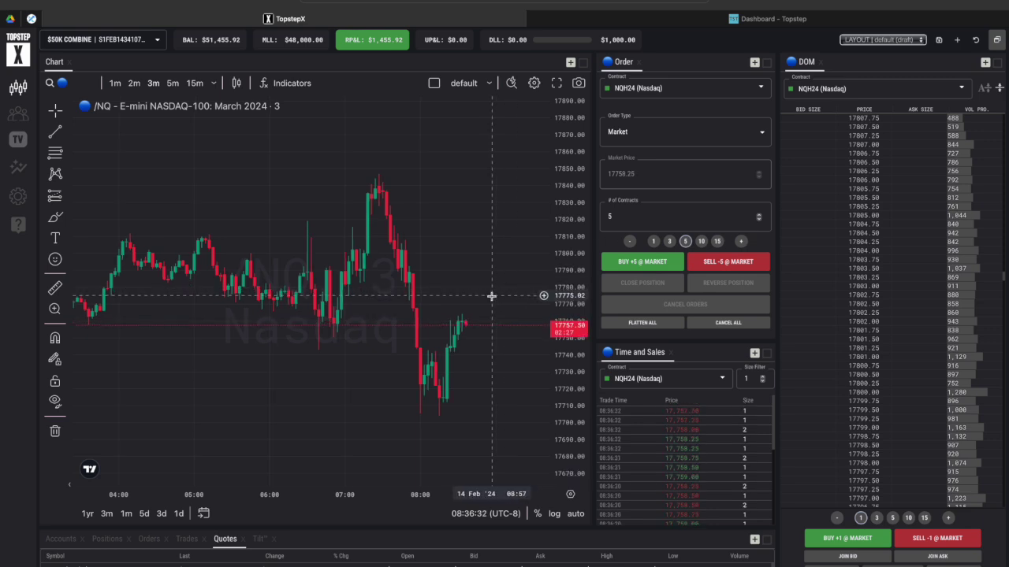
{"action": "scroll", "coordinate": [489, 297], "scroll_direction": "down", "scroll_amount": 2}
{"action": "scroll", "coordinate": [489, 298], "scroll_direction": "down", "scroll_amount": 1}
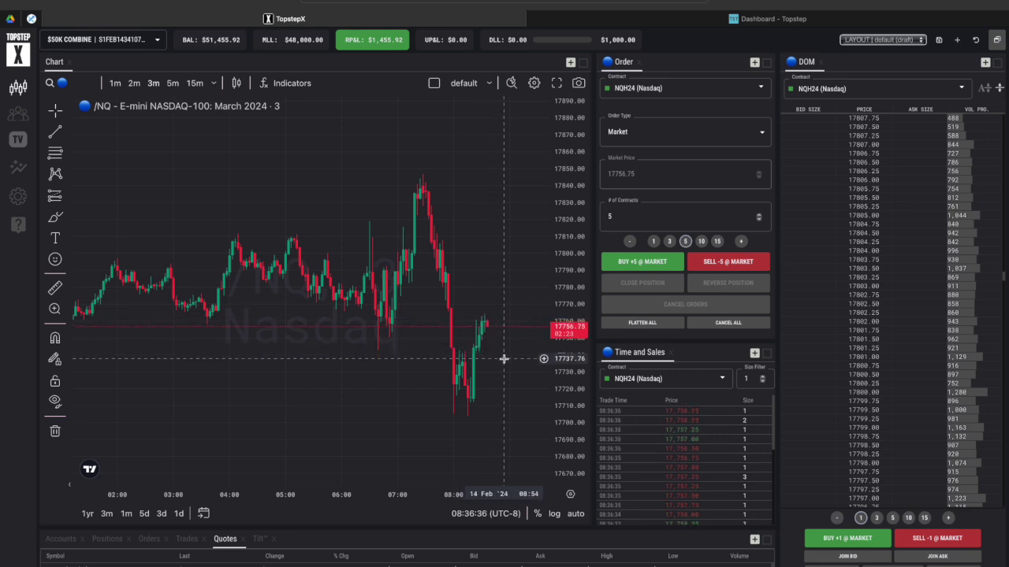
{"action": "left_click_drag", "start_coordinate": [503, 359], "coordinate": [446, 333]}
{"action": "scroll", "coordinate": [430, 337], "scroll_direction": "up", "scroll_amount": 3}
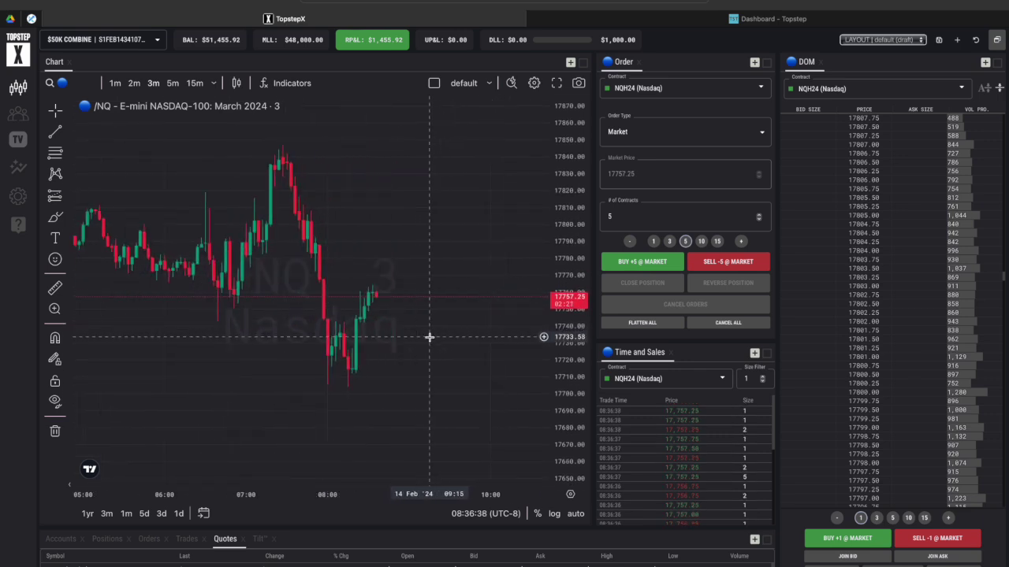
{"action": "left_click_drag", "start_coordinate": [458, 340], "coordinate": [477, 354]}
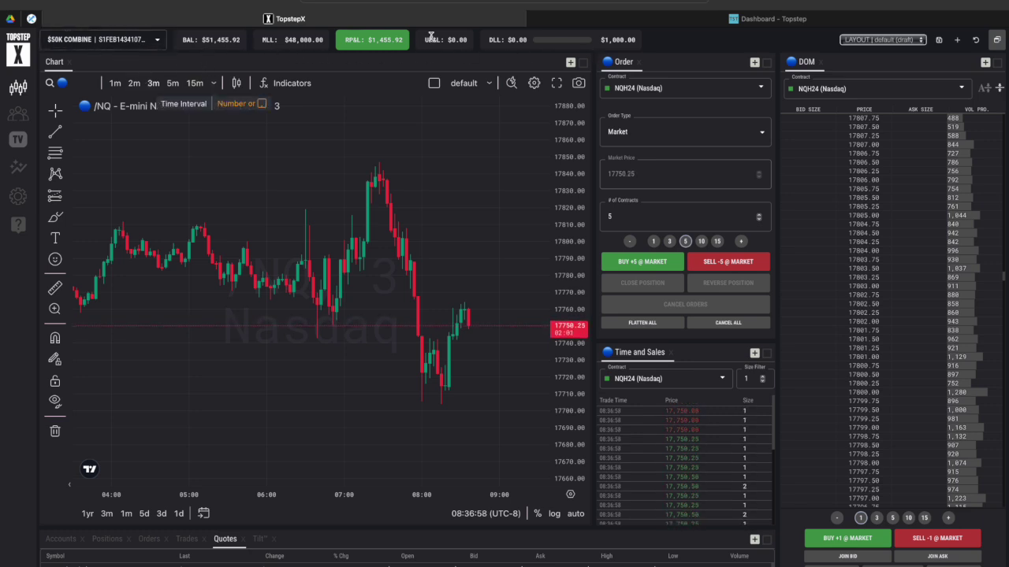
{"action": "left_click", "coordinate": [19, 115]}
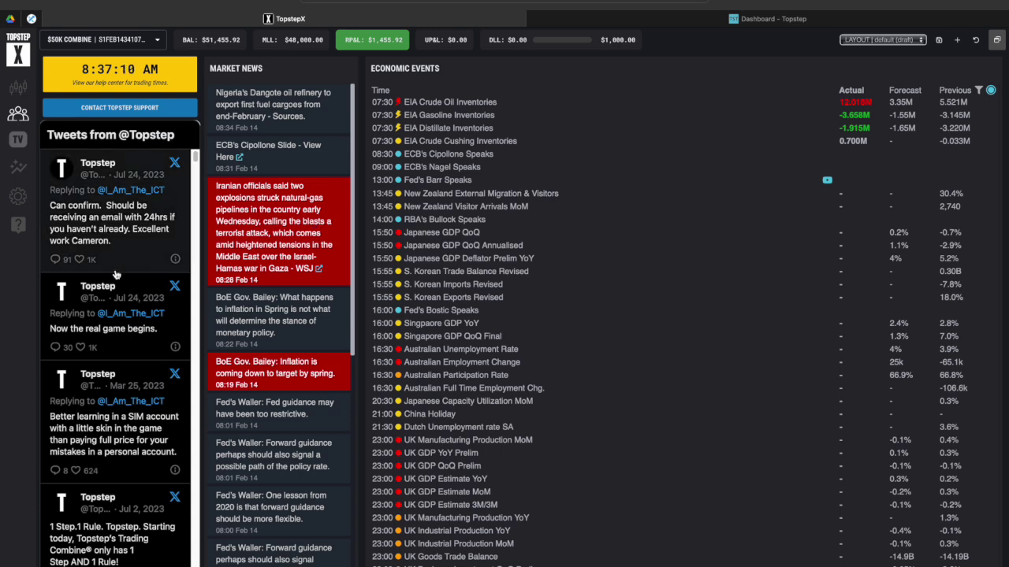
{"action": "scroll", "coordinate": [116, 274], "scroll_direction": "down", "scroll_amount": 15}
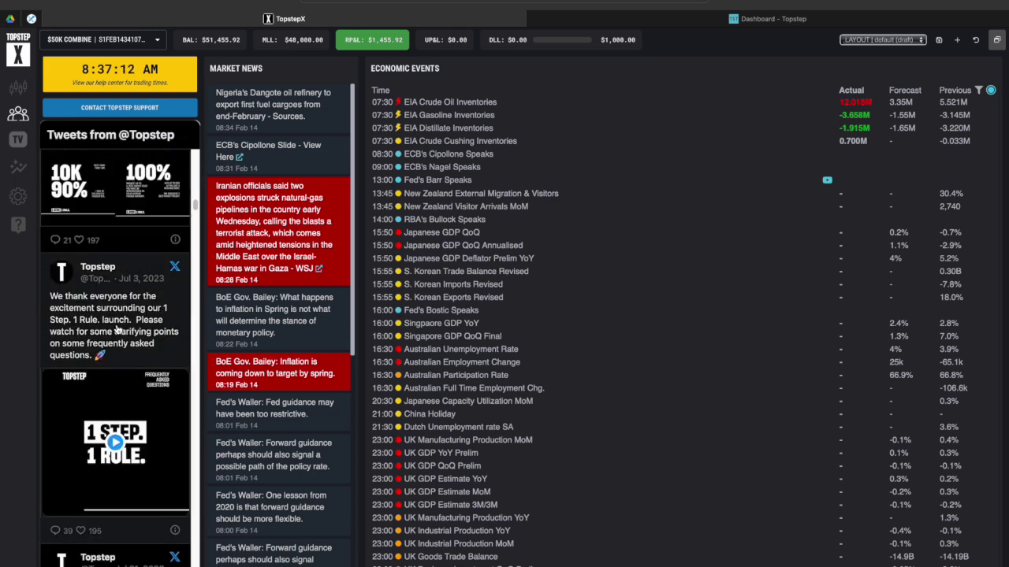
{"action": "scroll", "coordinate": [116, 330], "scroll_direction": "down", "scroll_amount": 3}
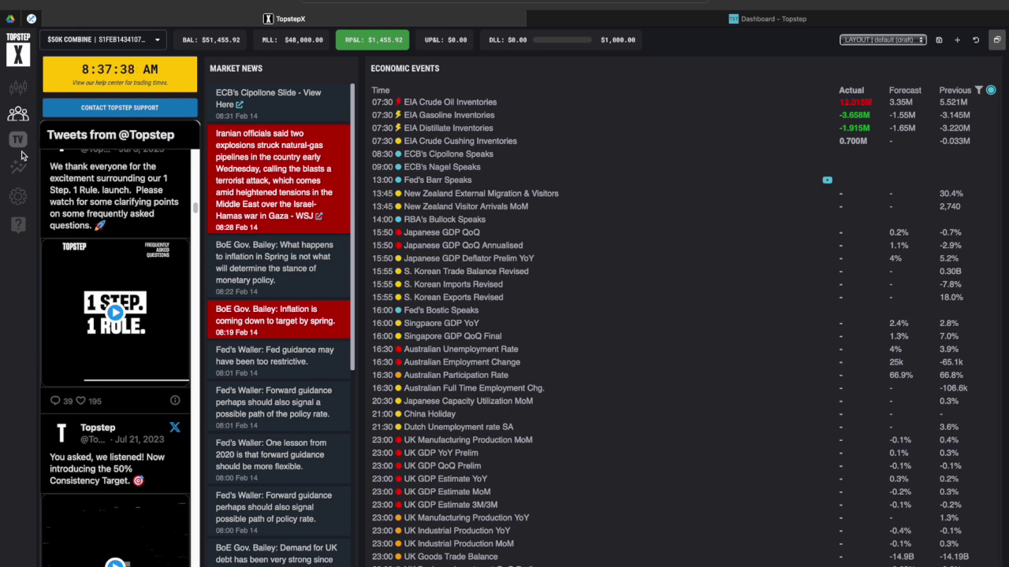
{"action": "left_click", "coordinate": [24, 168]}
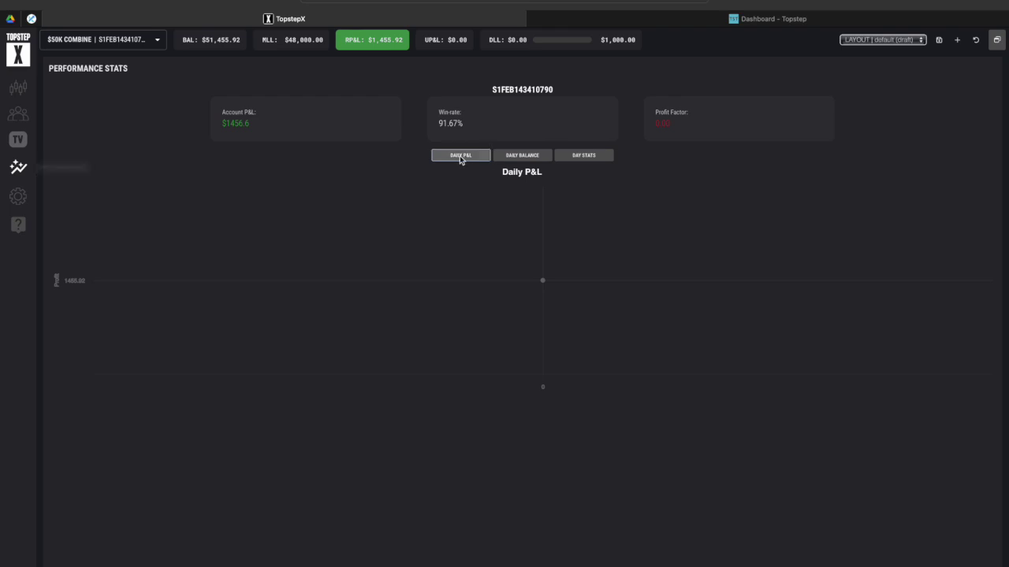
Step: View the Daily Balance chart and Day Stats, then go to Settings
{"action": "left_click", "coordinate": [524, 160]}
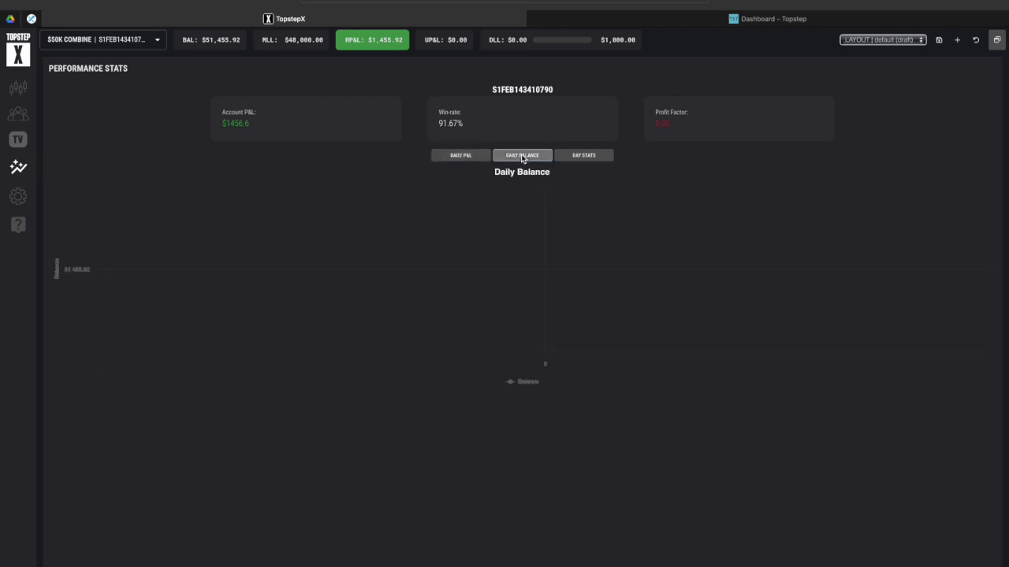
{"action": "left_click", "coordinate": [577, 157]}
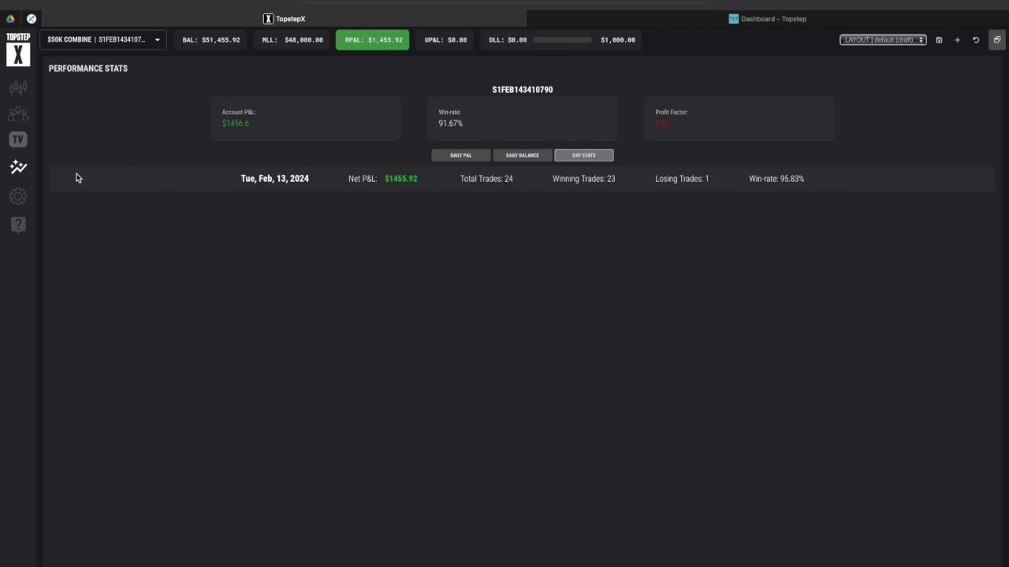
{"action": "left_click", "coordinate": [18, 197]}
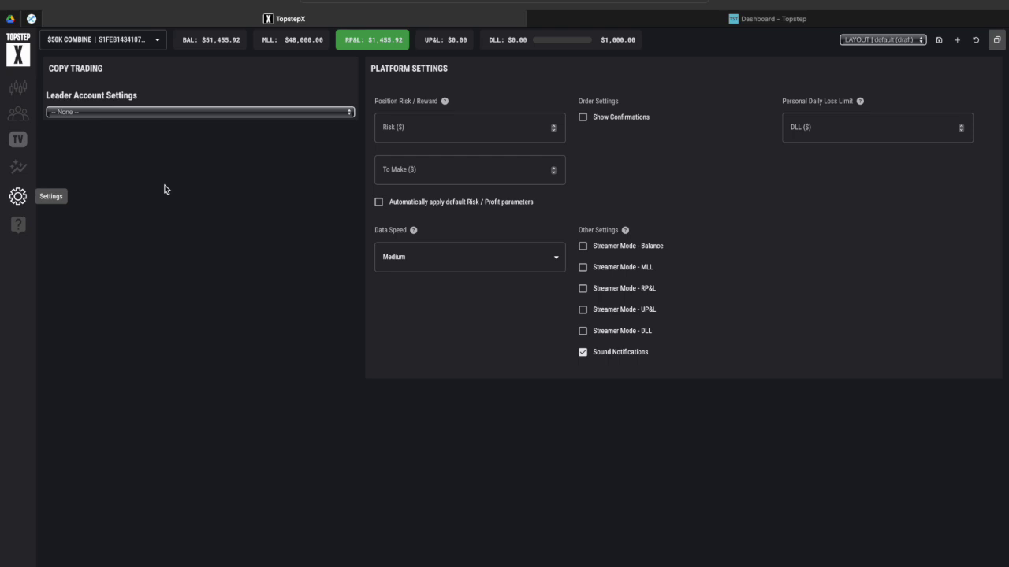
{"action": "left_click", "coordinate": [157, 113]}
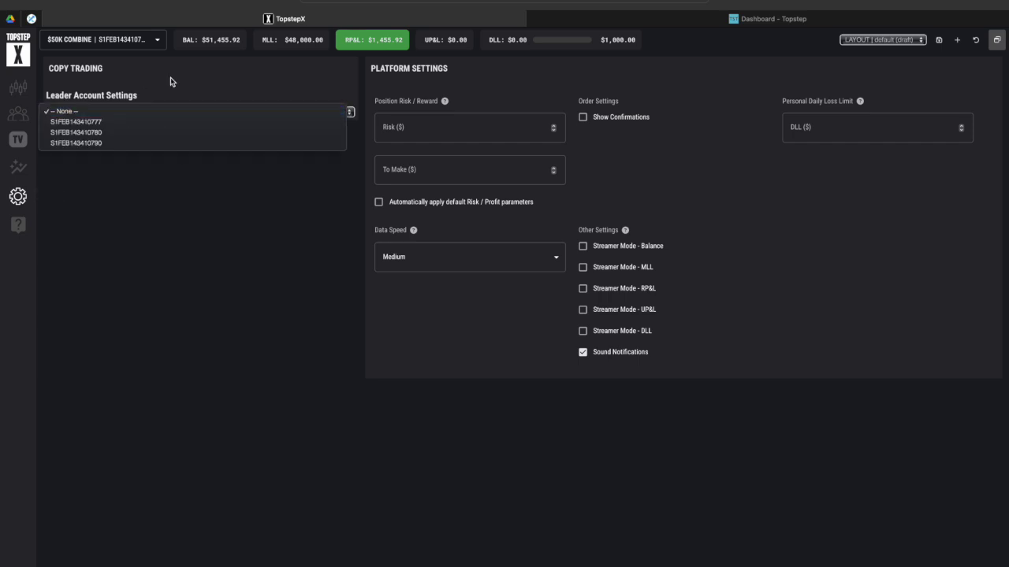
{"action": "left_click", "coordinate": [96, 132]}
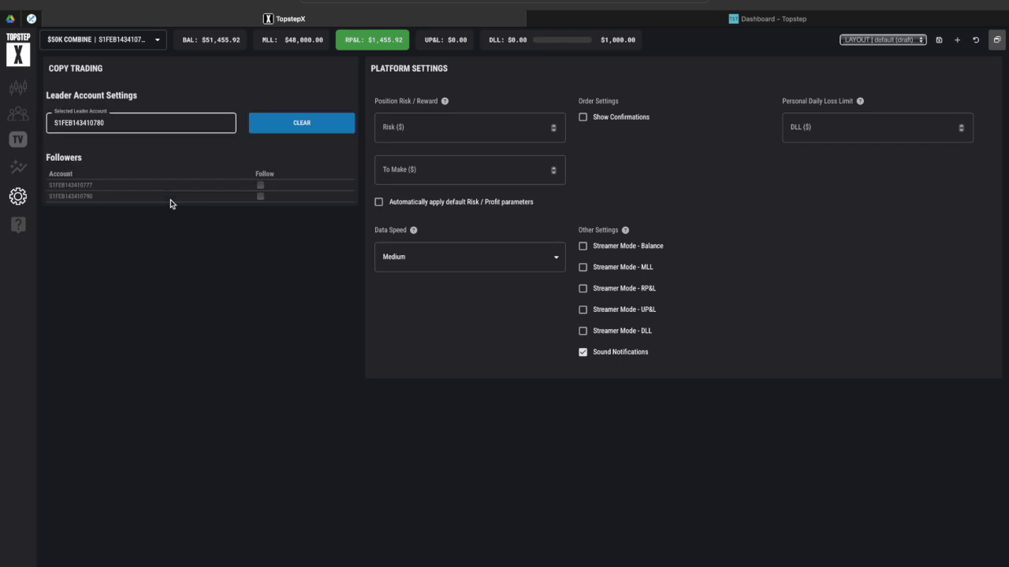
{"action": "left_click", "coordinate": [260, 186]}
{"action": "left_click", "coordinate": [261, 197]}
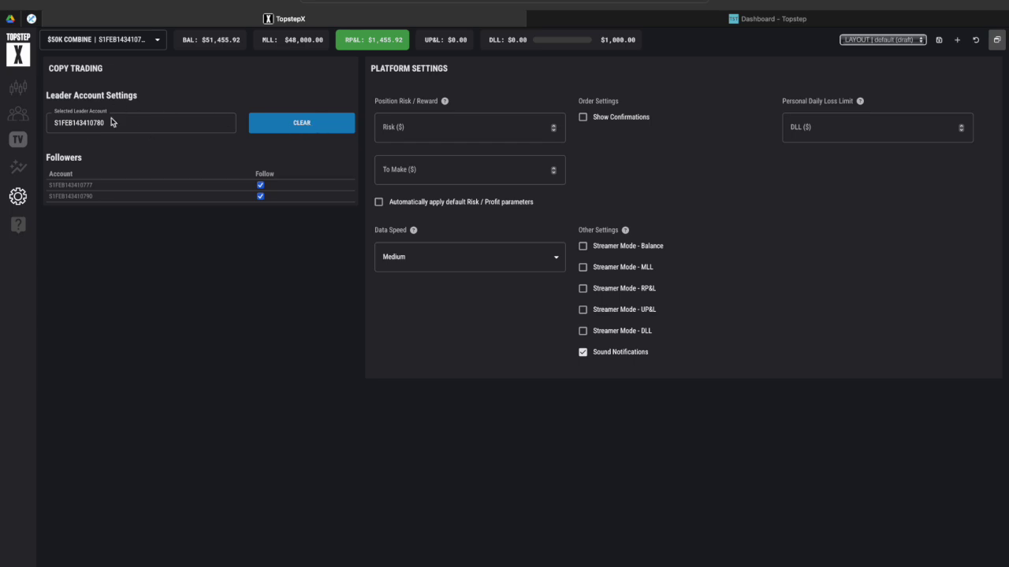
{"action": "left_click", "coordinate": [290, 124]}
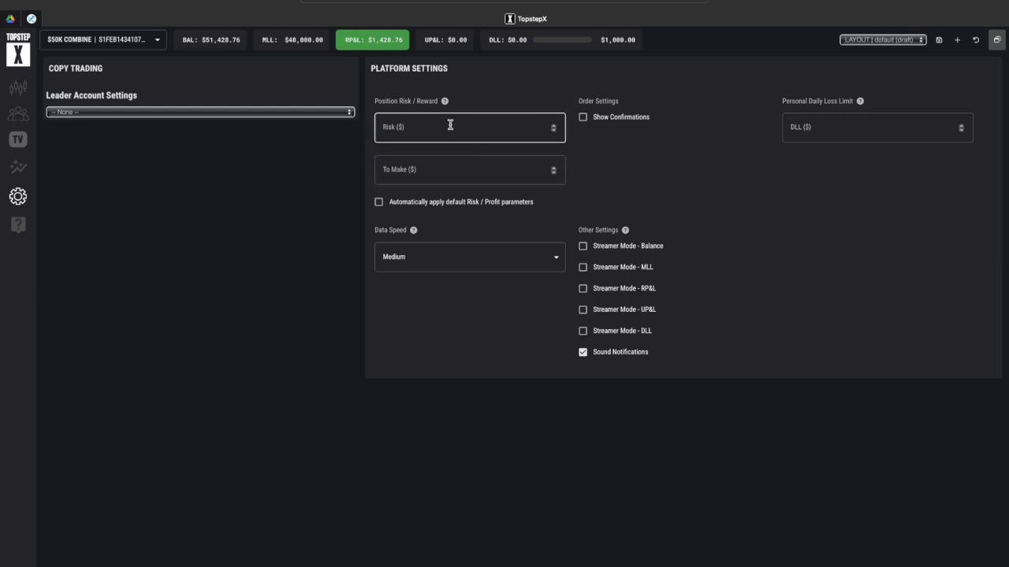
Step: Set Risk and To Make to $10, auto-apply them, and enable Show Confirmations
{"action": "left_click", "coordinate": [423, 131]}
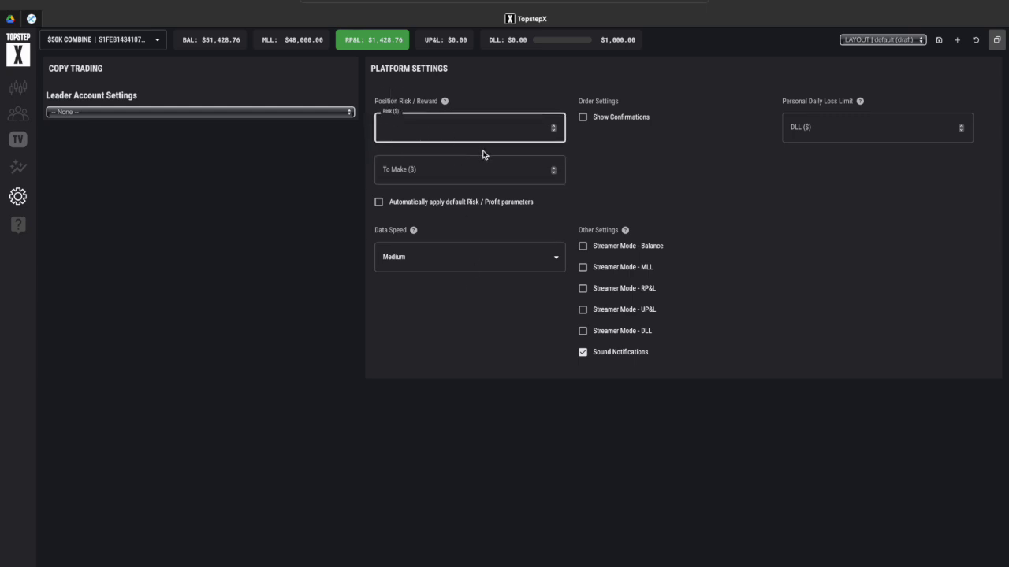
{"action": "type", "text": "10"}
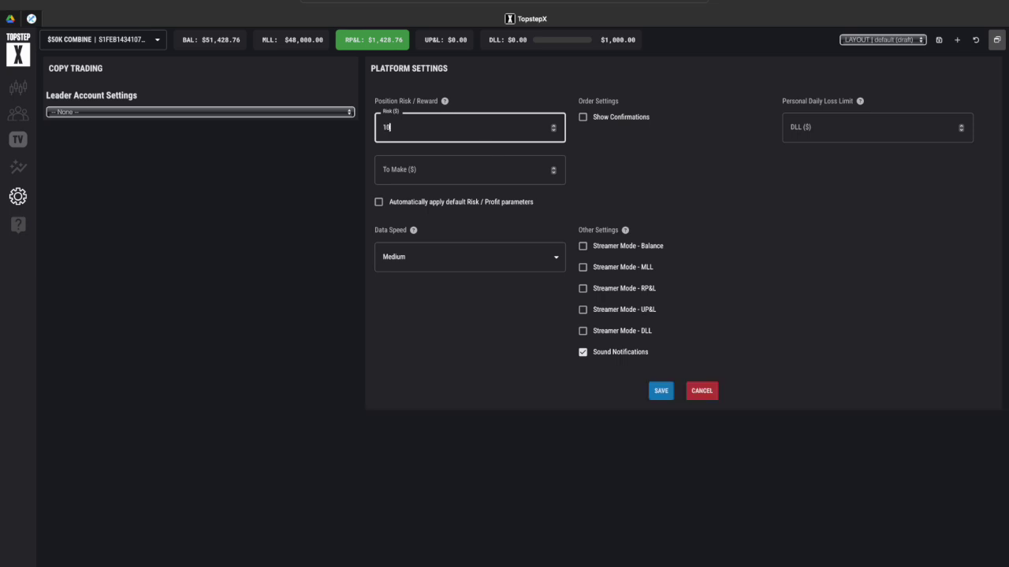
{"action": "left_click", "coordinate": [469, 181]}
{"action": "type", "text": "10"}
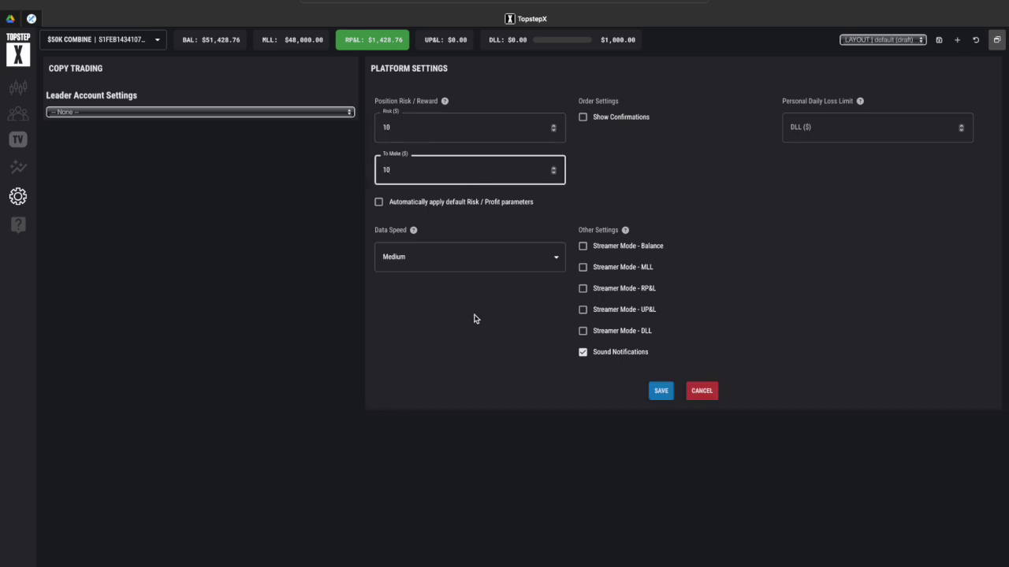
{"action": "left_click", "coordinate": [494, 345]}
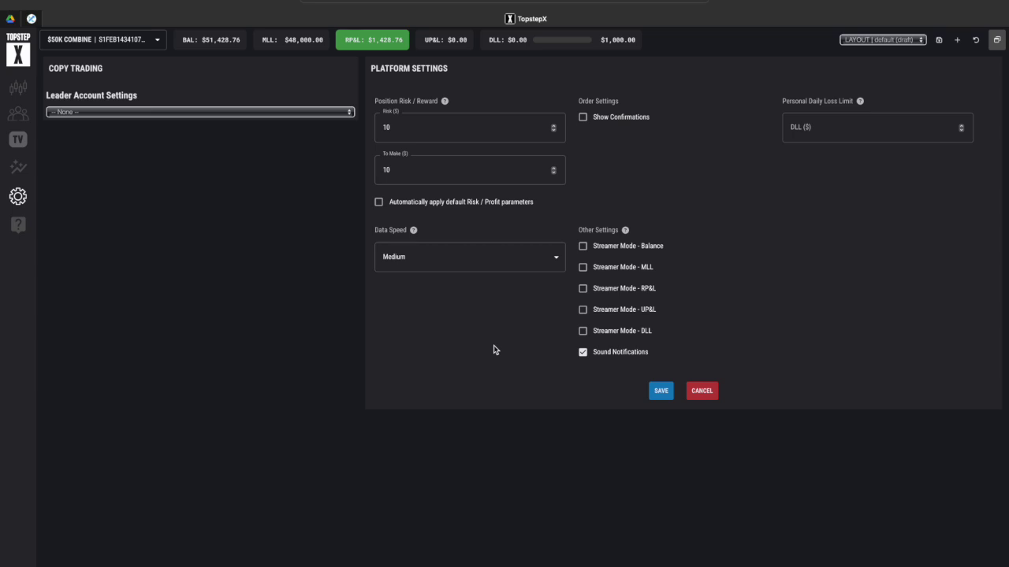
{"action": "left_click", "coordinate": [379, 203]}
{"action": "left_click", "coordinate": [582, 118]}
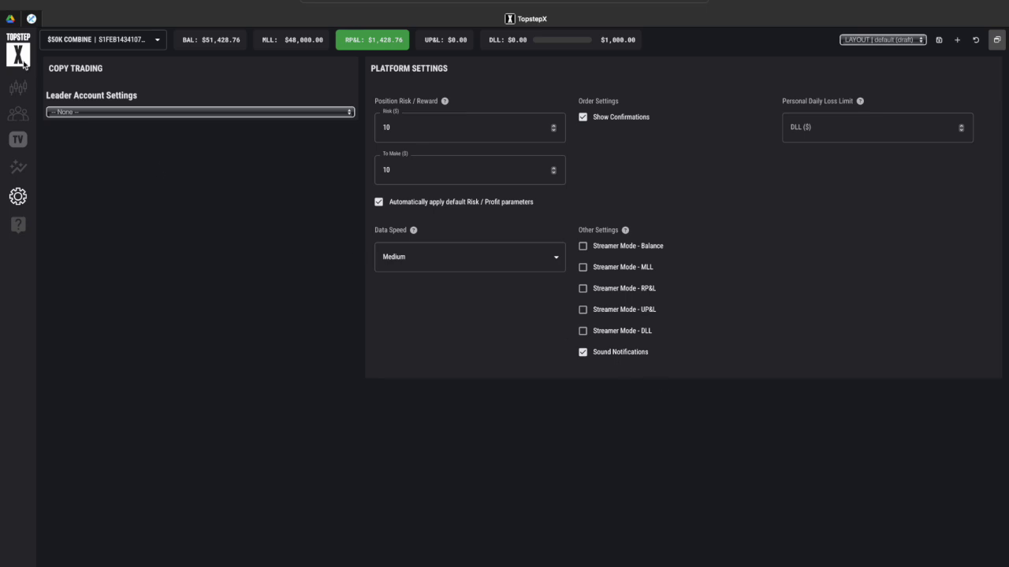
Step: Switch the order to MNQH24 Micro Nasdaq and sell one contract at market
{"action": "left_click", "coordinate": [25, 92]}
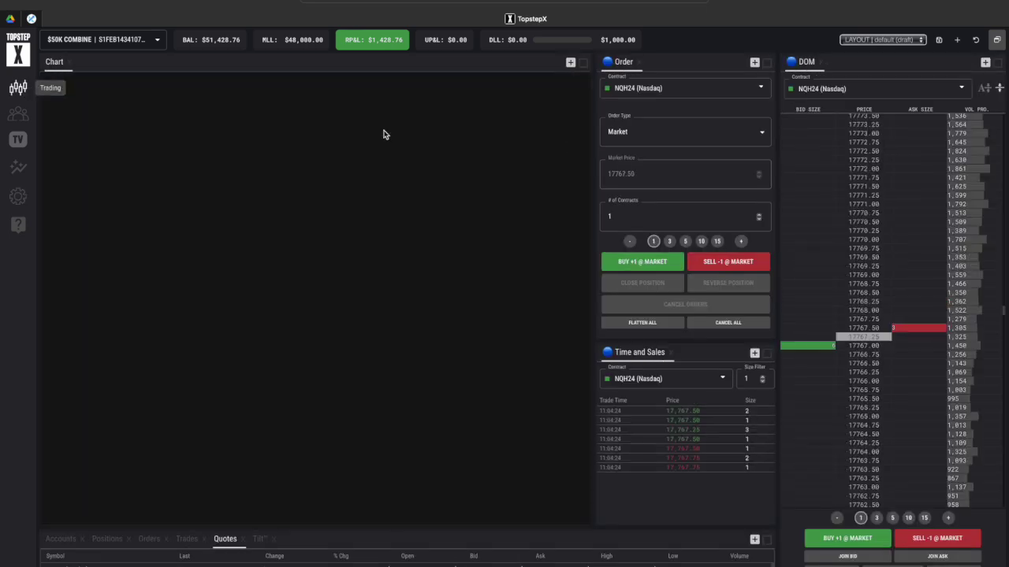
{"action": "left_click", "coordinate": [682, 91]}
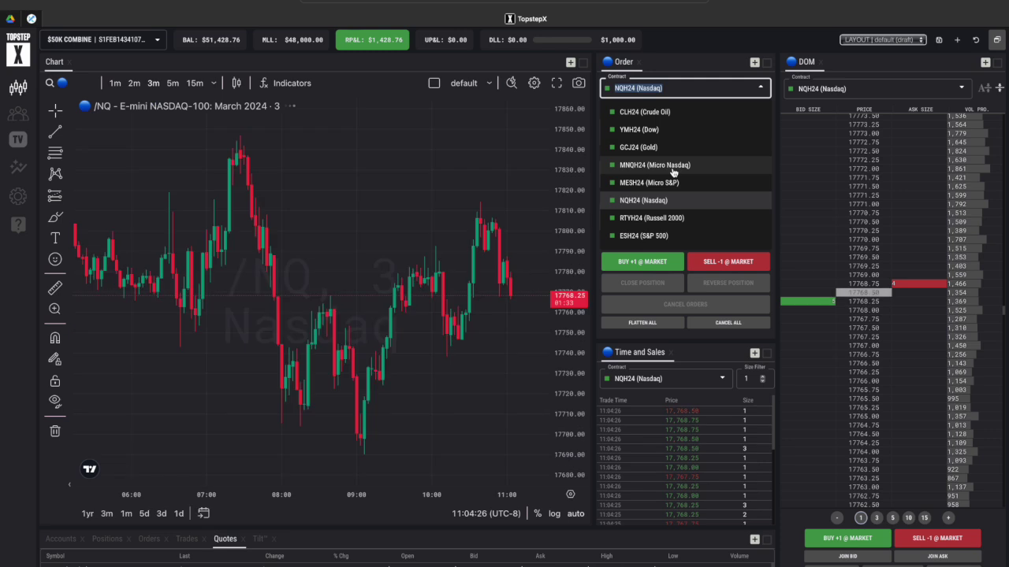
{"action": "left_click", "coordinate": [674, 165]}
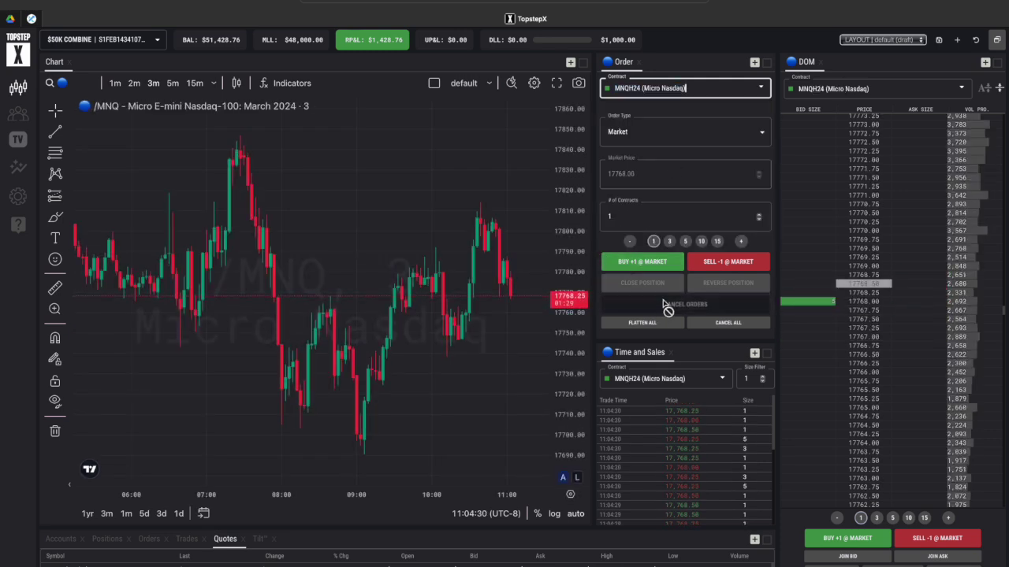
{"action": "left_click", "coordinate": [708, 268]}
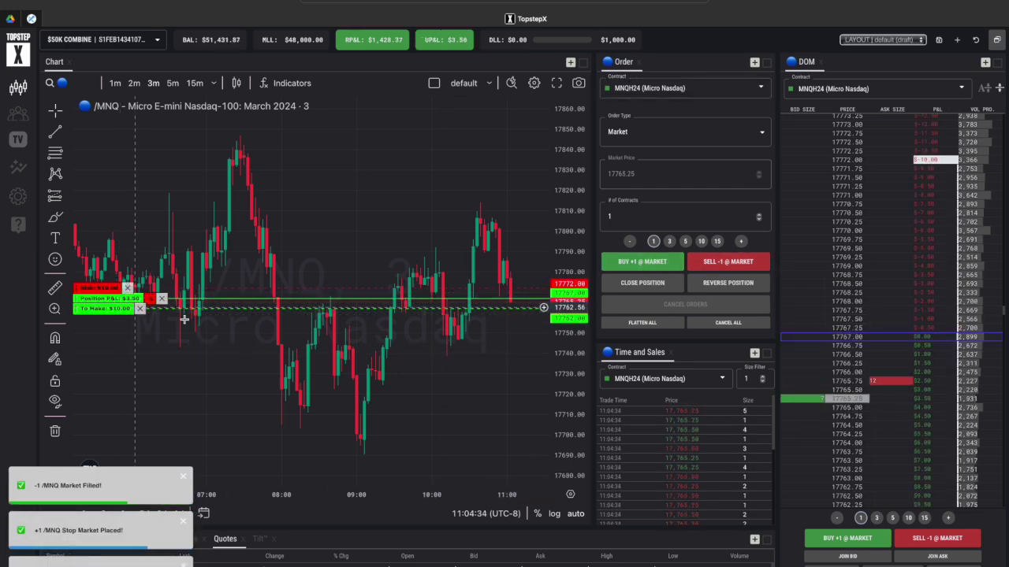
{"action": "left_click_drag", "start_coordinate": [561, 331], "coordinate": [562, 373]}
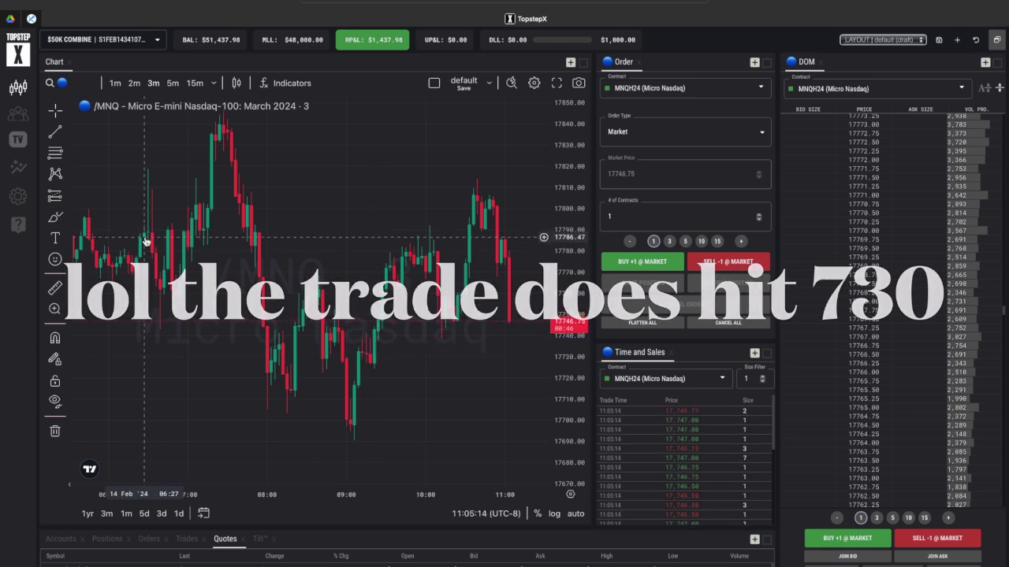
{"action": "left_click", "coordinate": [18, 198]}
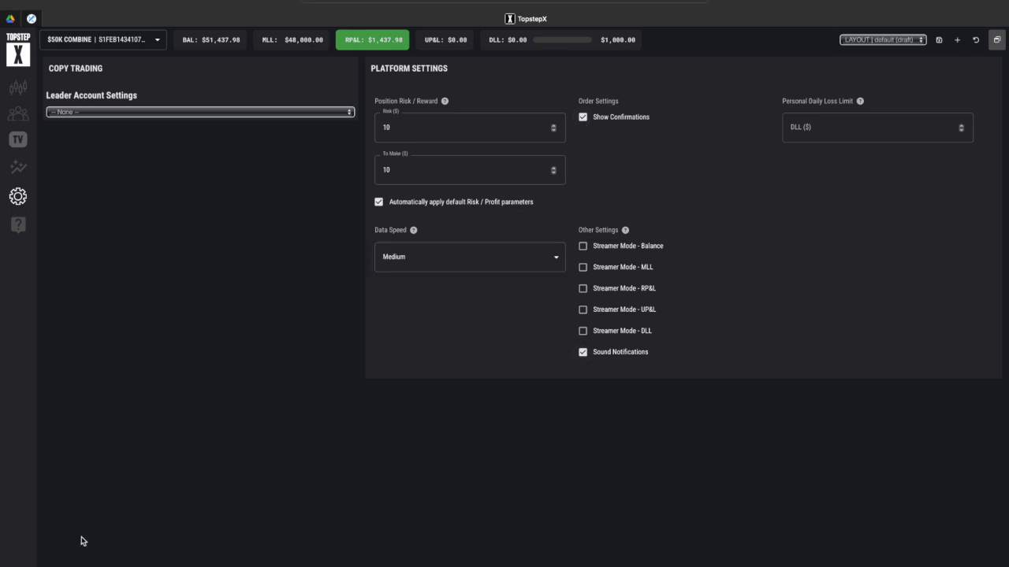
{"action": "left_click", "coordinate": [445, 133]}
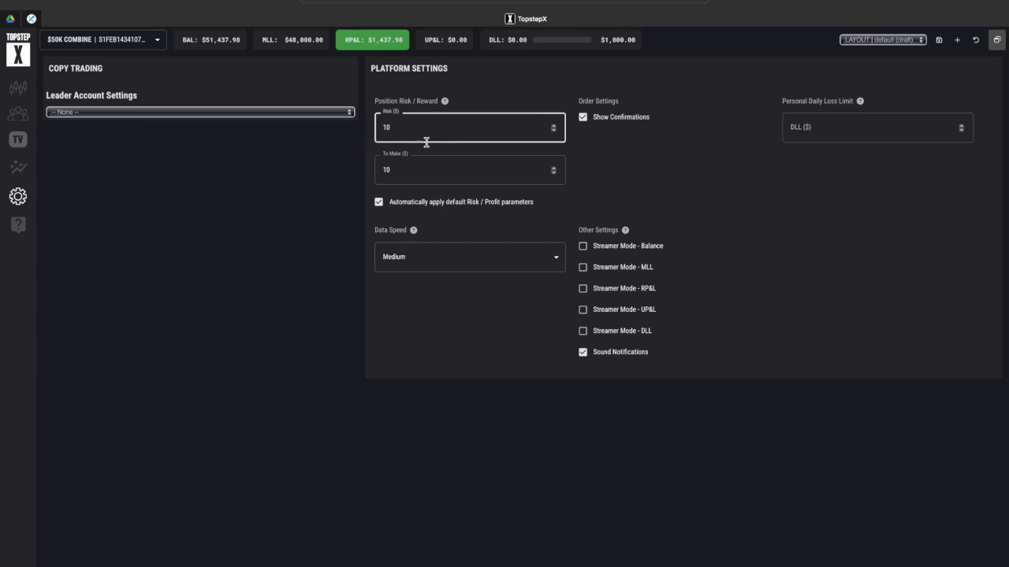
{"action": "left_click", "coordinate": [827, 127]}
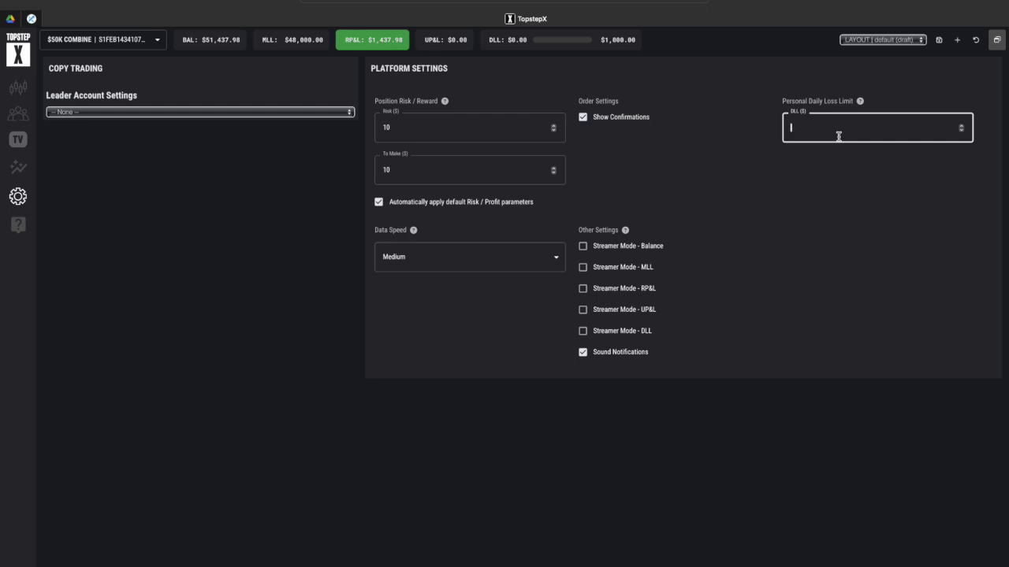
{"action": "mouse_move", "coordinate": [860, 102]}
{"action": "mouse_move", "coordinate": [415, 233]}
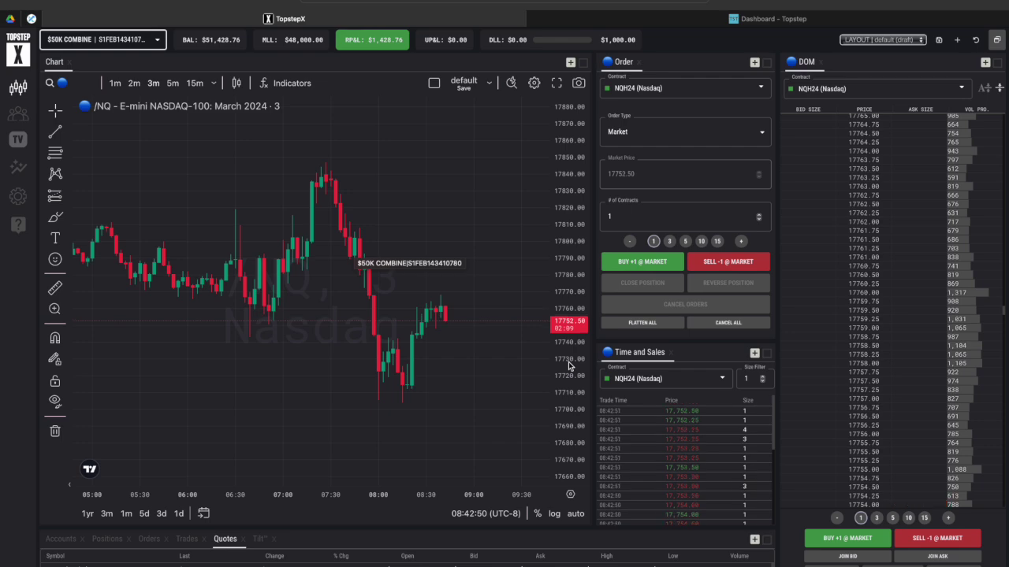
{"action": "left_click", "coordinate": [692, 25]}
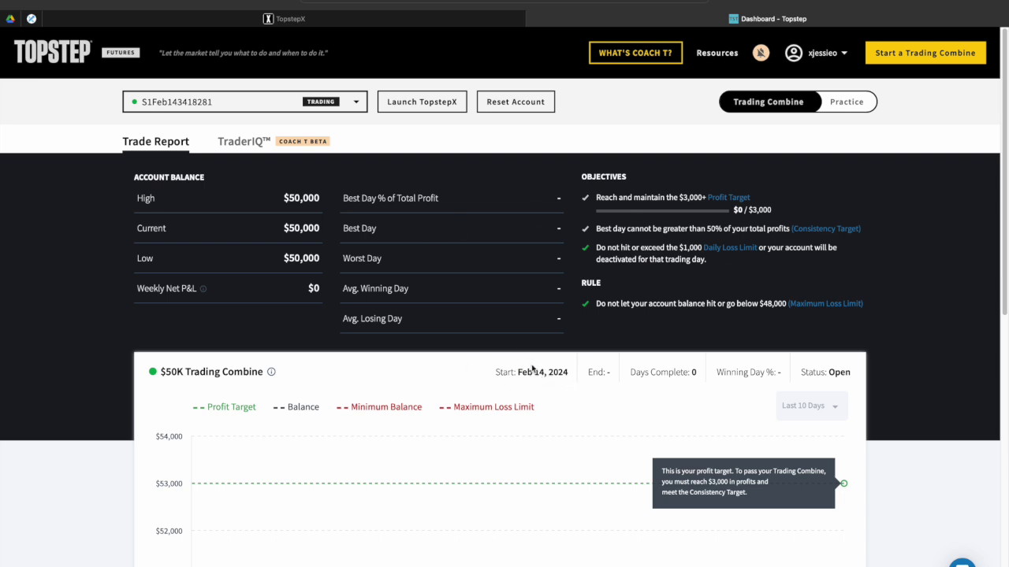
Step: Review the trade report and choose the $50k Trading Combine account size
{"action": "scroll", "coordinate": [534, 370], "scroll_direction": "down", "scroll_amount": 8}
{"action": "scroll", "coordinate": [539, 371], "scroll_direction": "up", "scroll_amount": 8}
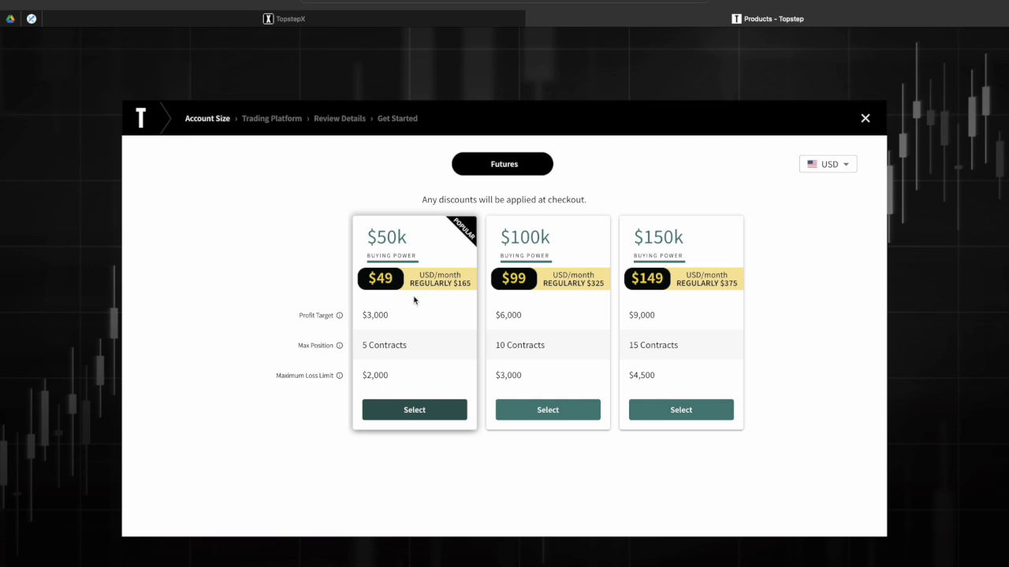
{"action": "left_click", "coordinate": [413, 410]}
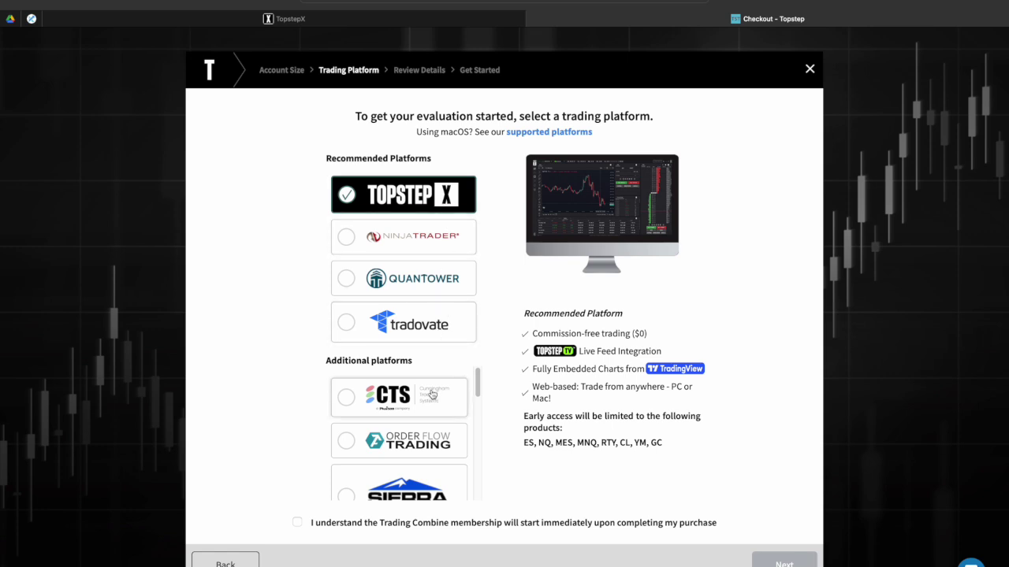
Step: Acknowledge that the $50k Combine membership starts immediately upon purchase, then return to the TopstepX chart
{"action": "scroll", "coordinate": [431, 400], "scroll_direction": "down", "scroll_amount": 3}
{"action": "scroll", "coordinate": [430, 401], "scroll_direction": "down", "scroll_amount": 5}
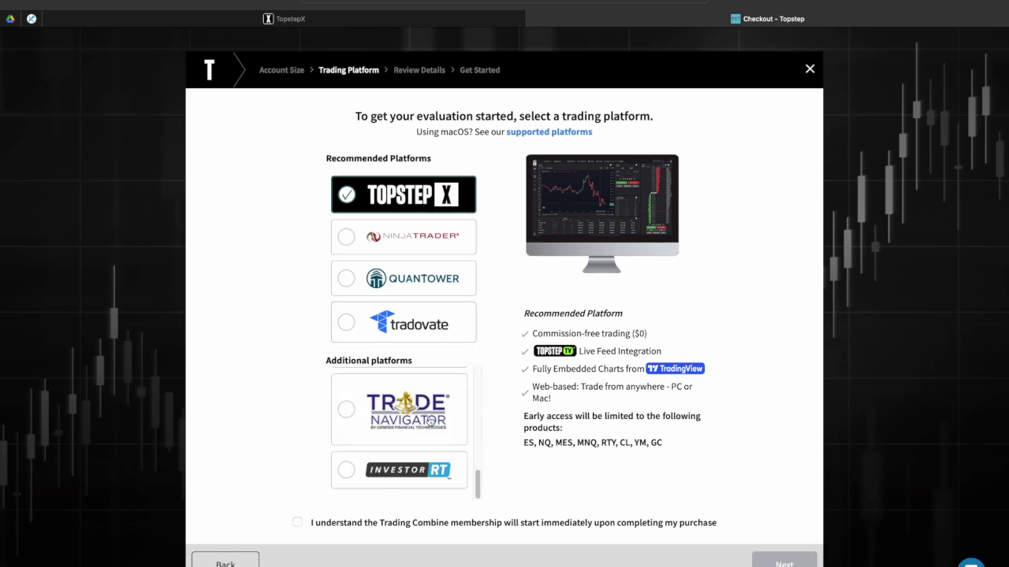
{"action": "scroll", "coordinate": [431, 418], "scroll_direction": "up", "scroll_amount": 10}
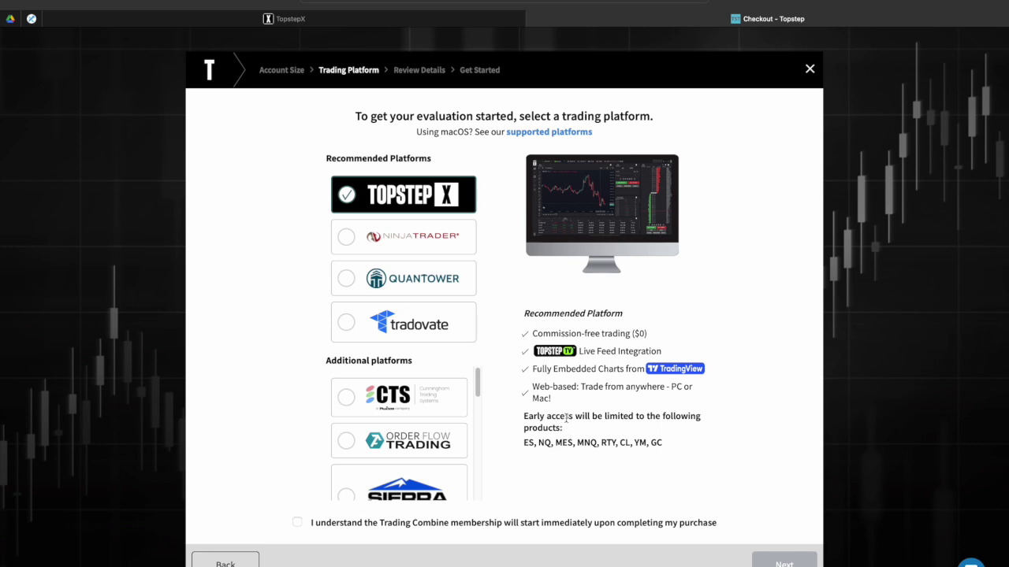
{"action": "left_click", "coordinate": [388, 525]}
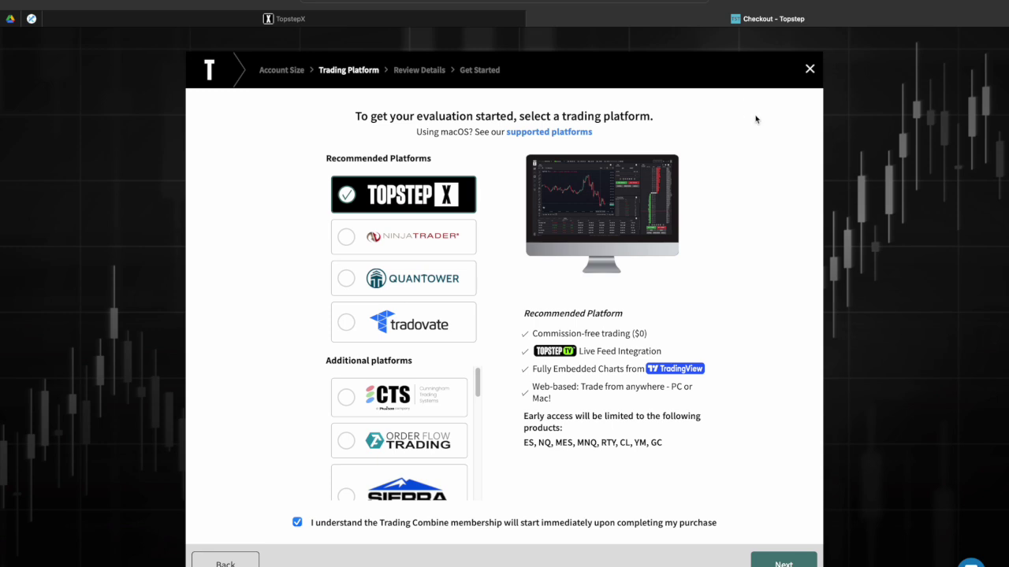
{"action": "left_click", "coordinate": [447, 26]}
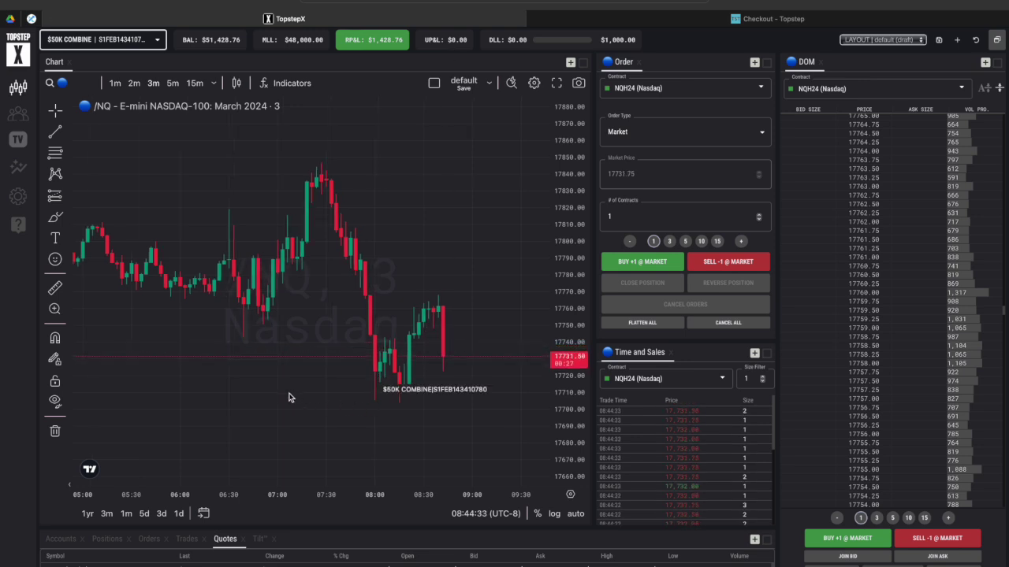
{"action": "left_click_drag", "start_coordinate": [297, 392], "coordinate": [322, 391]}
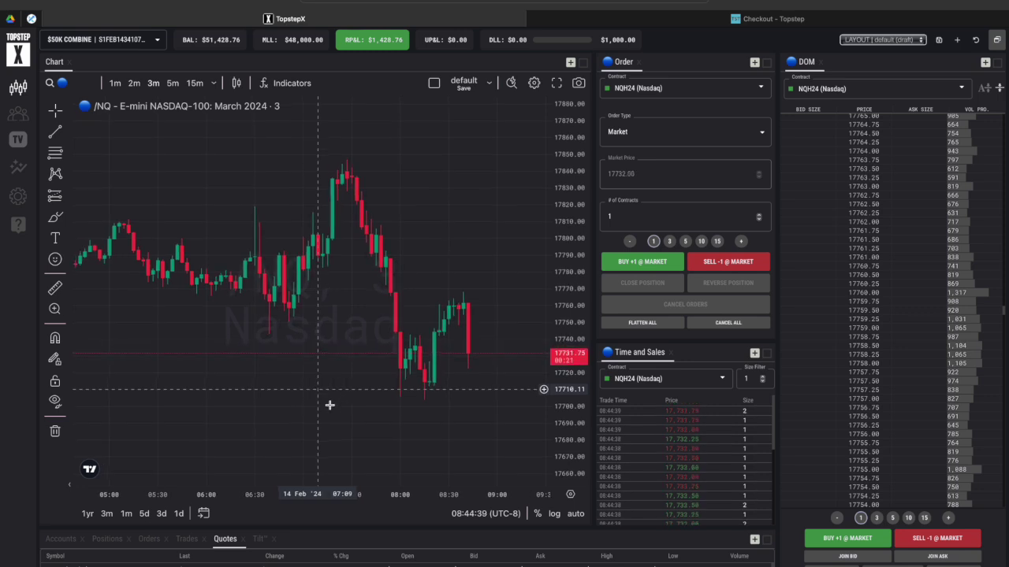
{"action": "scroll", "coordinate": [329, 405], "scroll_direction": "down", "scroll_amount": 1}
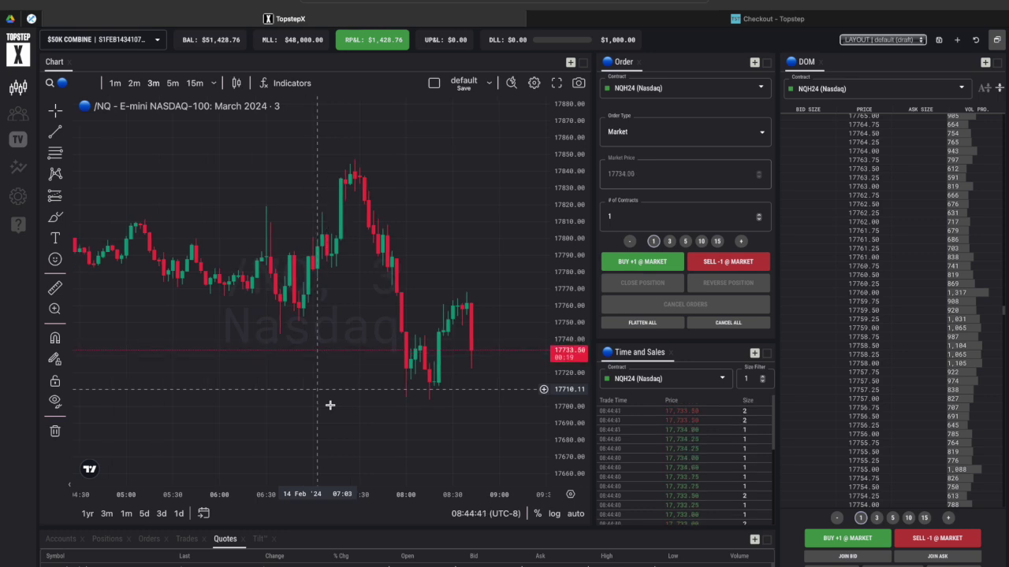